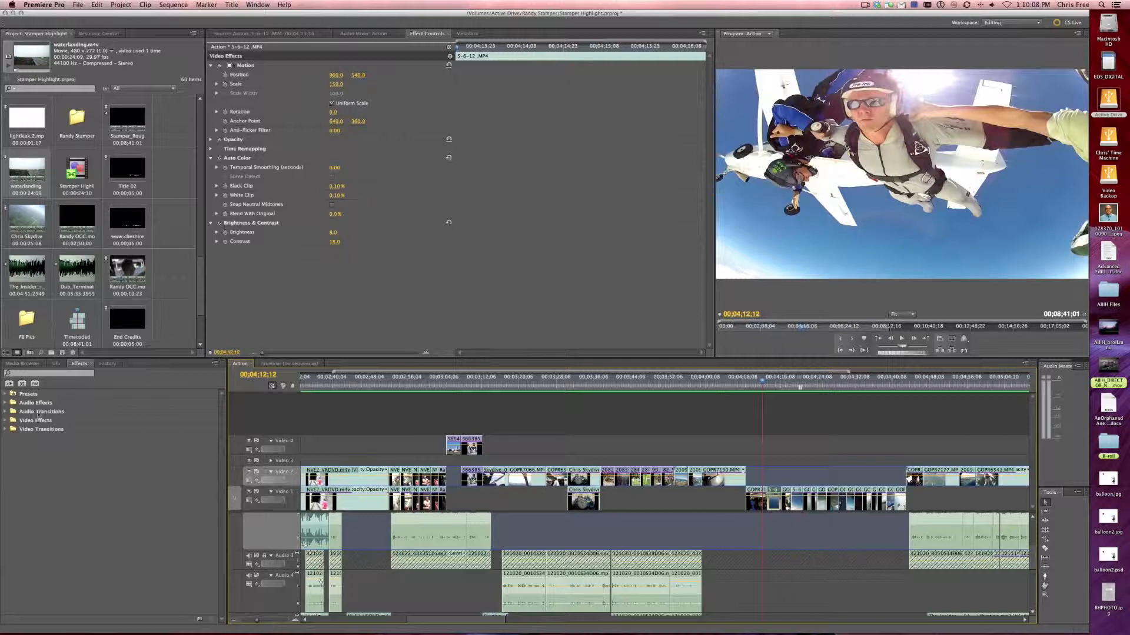
- Expand the Video Effects and their Color Correction group to show the available correction effects
{"action": "left_click", "coordinate": [6, 421]}
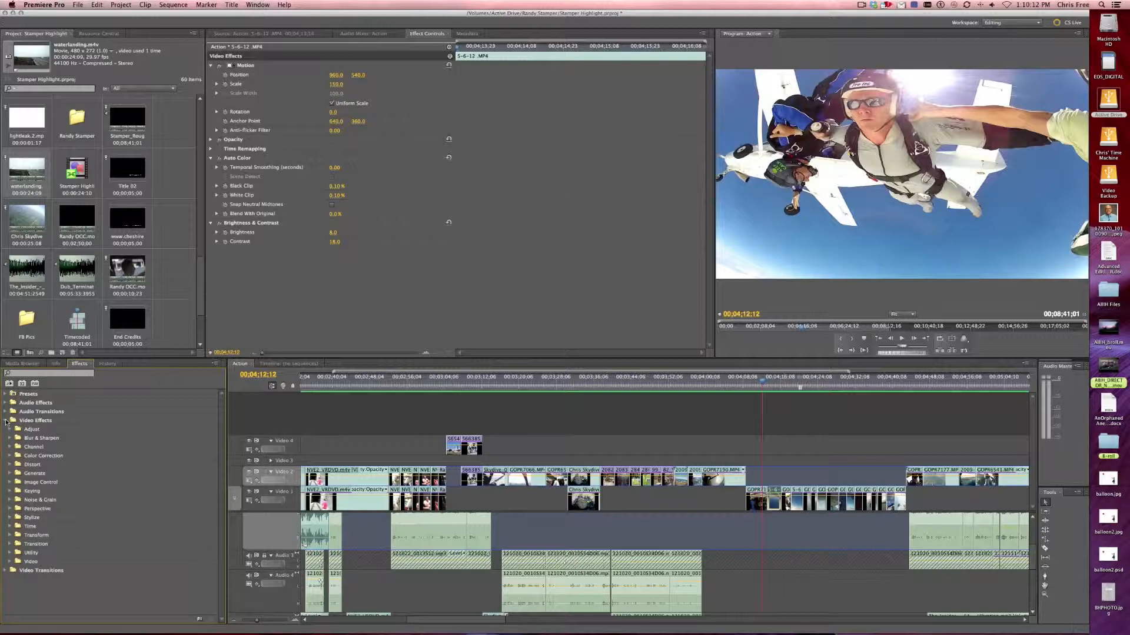
{"action": "left_click", "coordinate": [10, 457]}
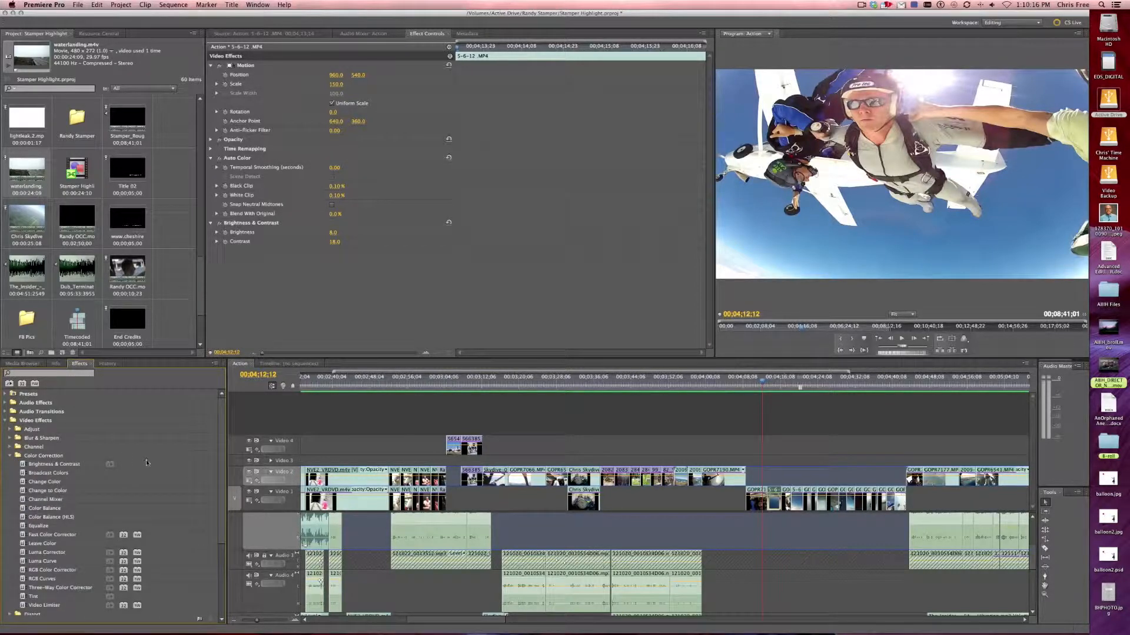
{"action": "scroll", "coordinate": [146, 461], "scroll_direction": "down", "scroll_amount": 3}
{"action": "scroll", "coordinate": [146, 460], "scroll_direction": "up", "scroll_amount": 1}
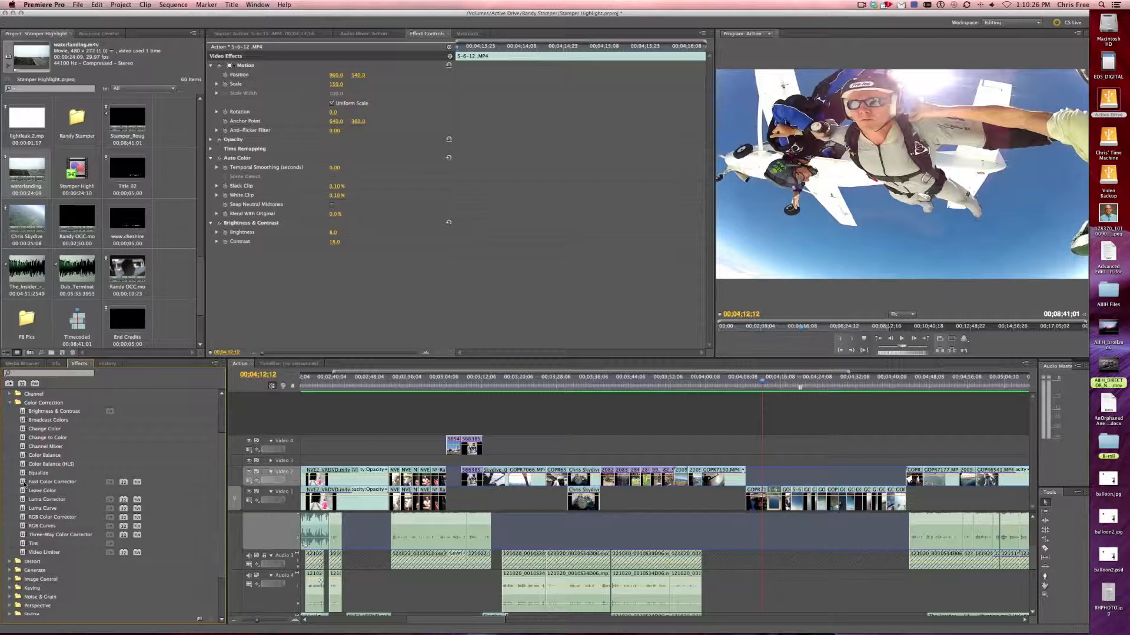
- Save the project and play back the sequence from just before the skydiving clips on Video 1
{"action": "key", "text": "super+s"}
{"action": "left_click", "coordinate": [743, 386]}
{"action": "key", "text": "space"}
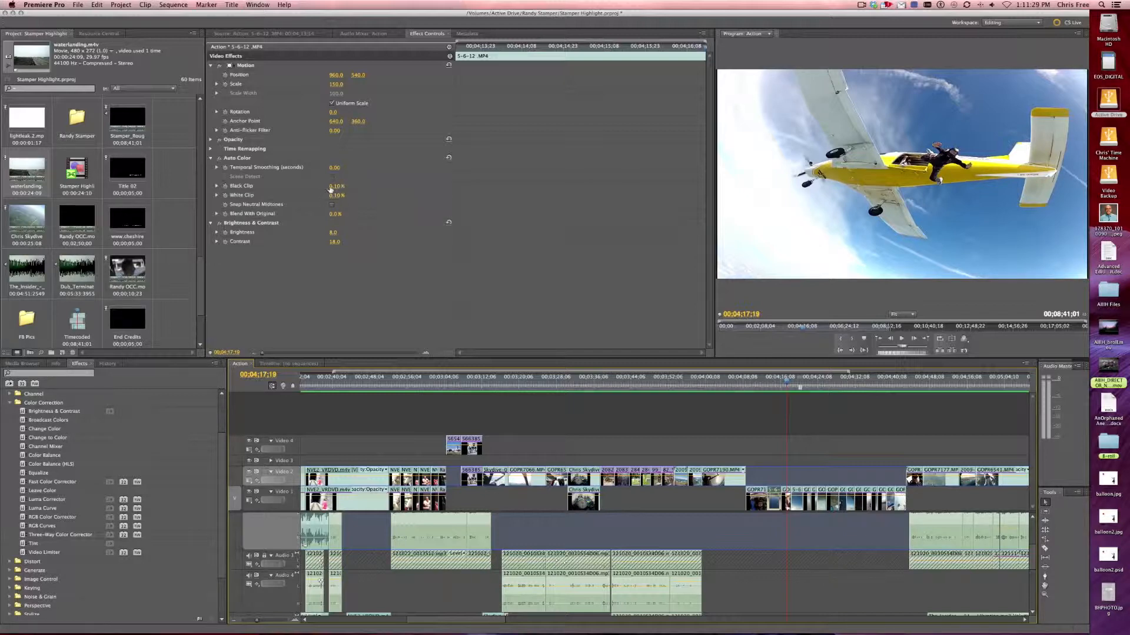
- Try out different Auto Color Black Clip and White Clip amounts, returning both to 0.10 %
{"action": "left_click", "coordinate": [216, 186]}
{"action": "left_click", "coordinate": [216, 211]}
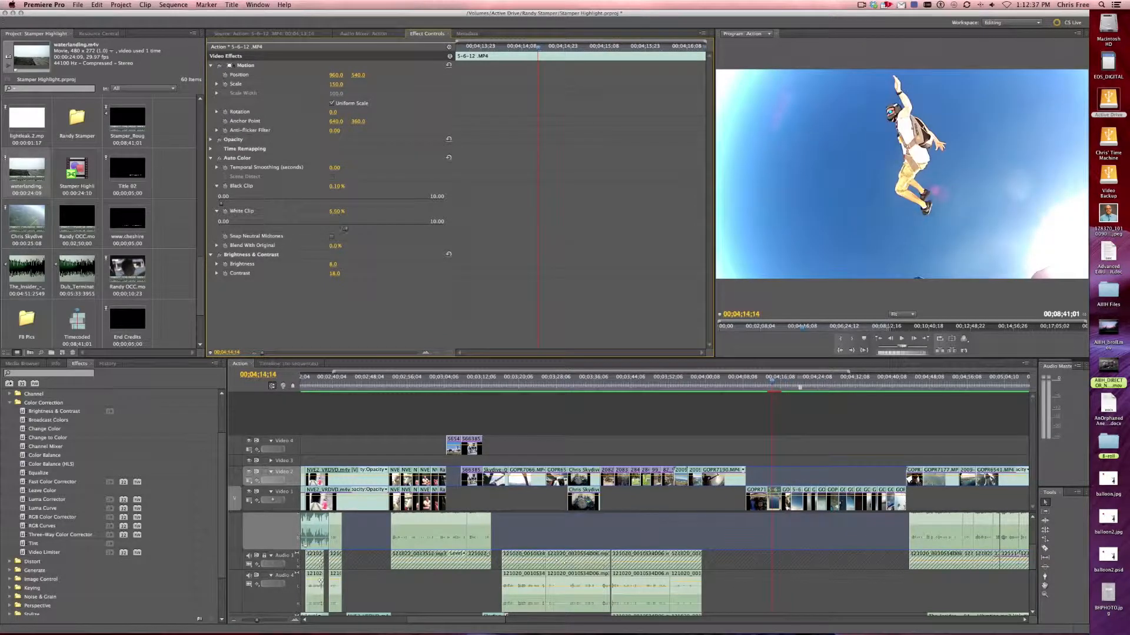
{"action": "left_click_drag", "start_coordinate": [344, 229], "coordinate": [227, 229]}
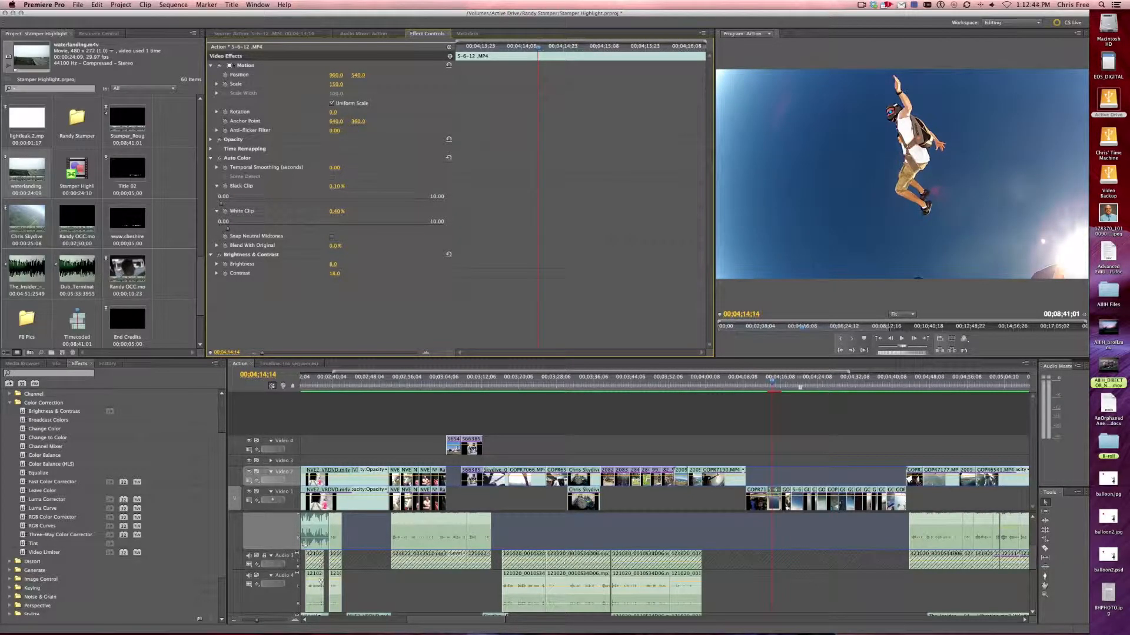
{"action": "left_click_drag", "start_coordinate": [336, 186], "coordinate": [349, 186]}
{"action": "left_click_drag", "start_coordinate": [338, 187], "coordinate": [336, 186]}
- Compare the clip with Brightness & Contrast switched off and on, and save the project
{"action": "left_click", "coordinate": [220, 255]}
{"action": "left_click", "coordinate": [220, 256]}
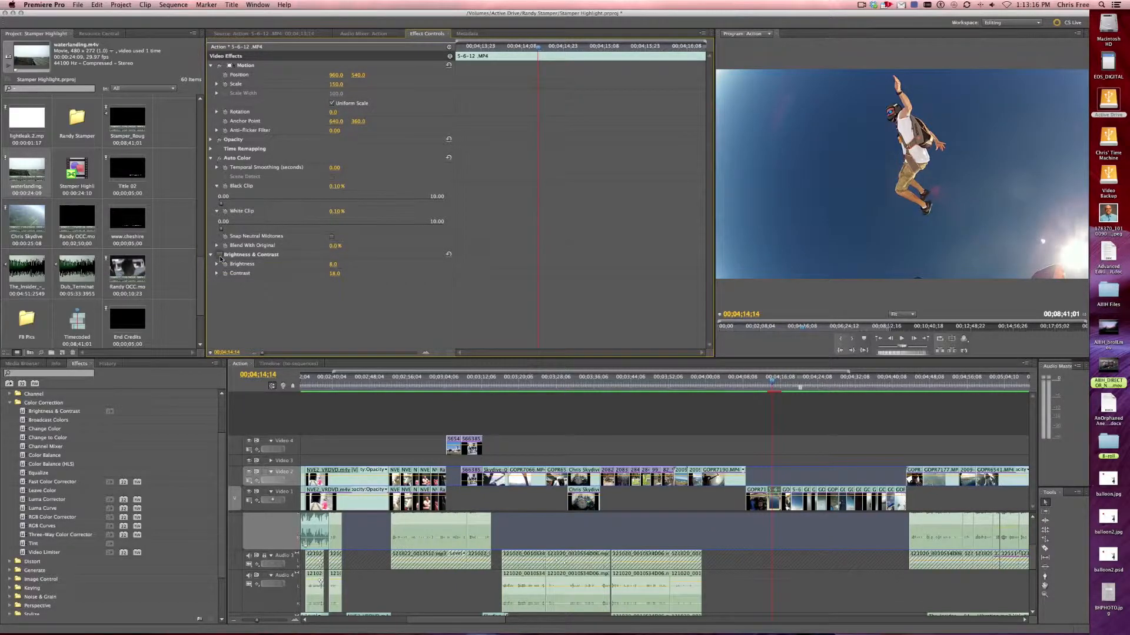
{"action": "left_click", "coordinate": [220, 256]}
{"action": "left_click", "coordinate": [220, 255]}
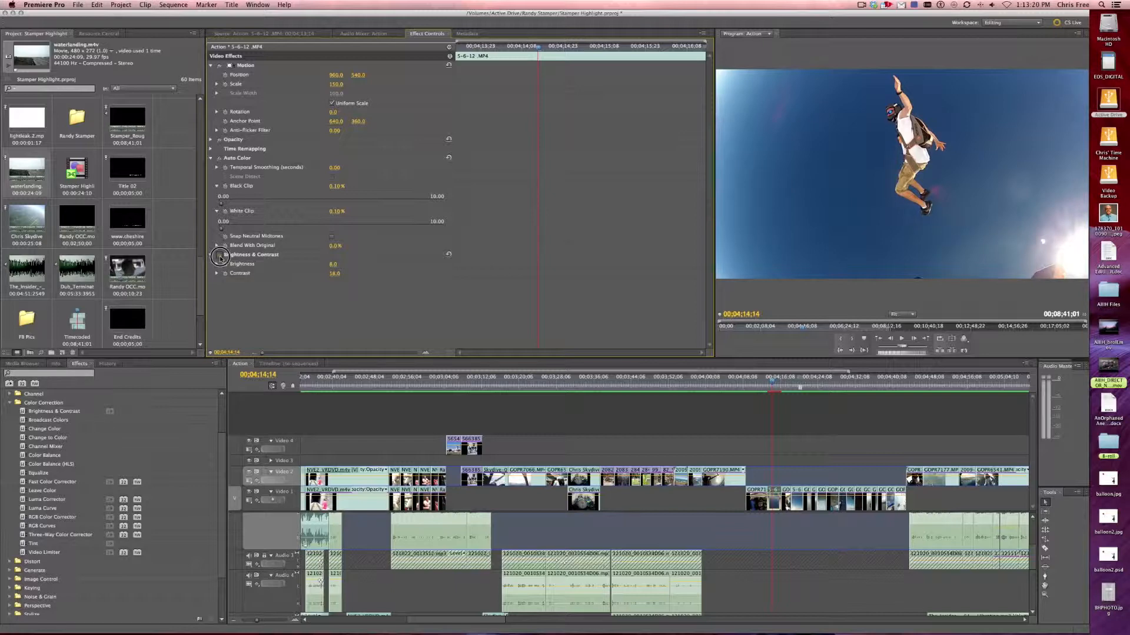
{"action": "left_click", "coordinate": [220, 255]}
{"action": "left_click", "coordinate": [220, 256]}
{"action": "key", "text": "super+s"}
- Try a lower contrast, and compare the clip with Brightness & Contrast and Auto Color each switched off and on
{"action": "mouse_move", "coordinate": [334, 274]}
{"action": "left_mouse_down"}
{"action": "mouse_move", "coordinate": [311, 273]}
{"action": "mouse_move", "coordinate": [325, 274]}
{"action": "left_mouse_up"}
{"action": "left_click", "coordinate": [220, 255]}
{"action": "left_click", "coordinate": [220, 255]}
{"action": "left_click", "coordinate": [220, 255]}
{"action": "left_click", "coordinate": [221, 159]}
{"action": "left_click", "coordinate": [221, 158]}
{"action": "left_click", "coordinate": [221, 159]}
{"action": "left_click", "coordinate": [220, 159]}
{"action": "left_click", "coordinate": [221, 256]}
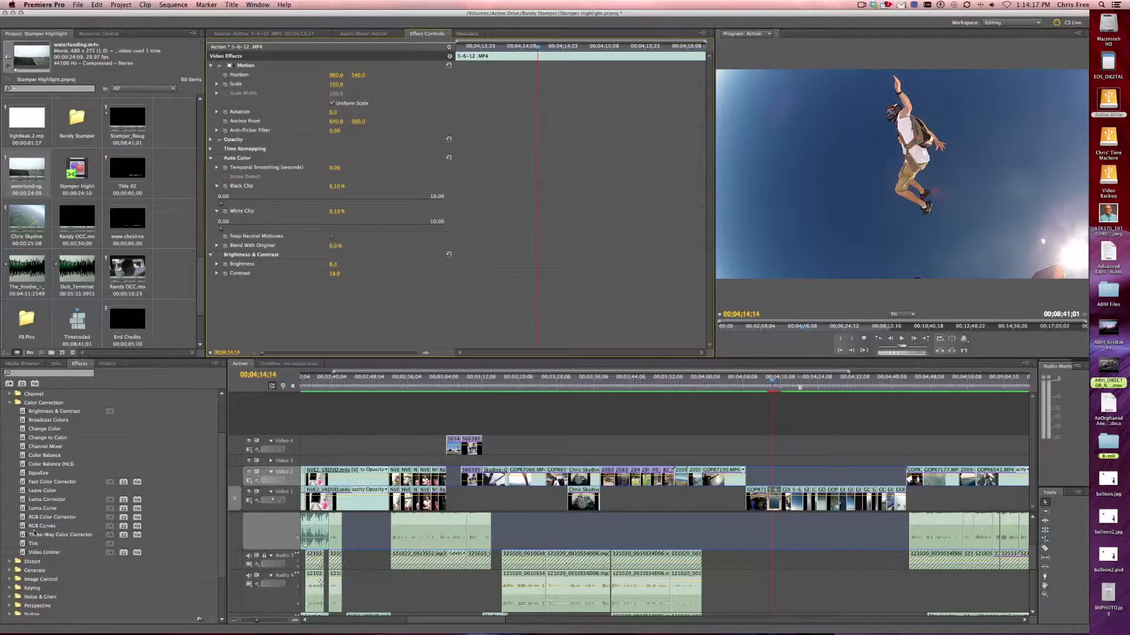
- Apply the Three-Way Color Corrector to the clip and enlarge the effect settings area to fit all three color wheels
{"action": "left_click_drag", "start_coordinate": [33, 534], "coordinate": [310, 306]}
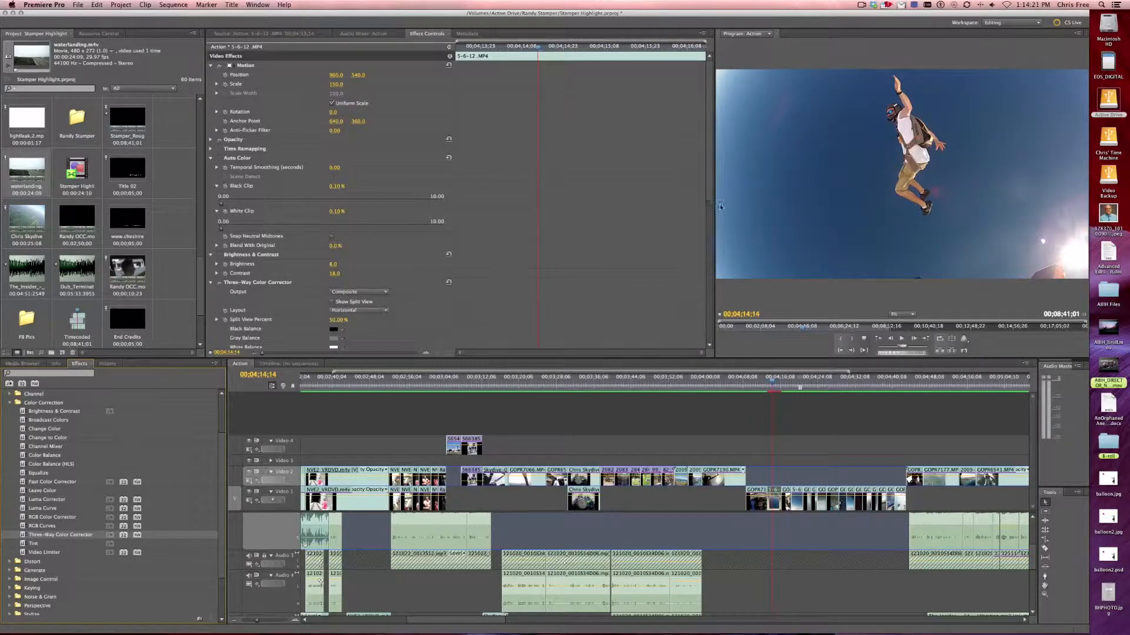
{"action": "left_click_drag", "start_coordinate": [713, 207], "coordinate": [537, 210]}
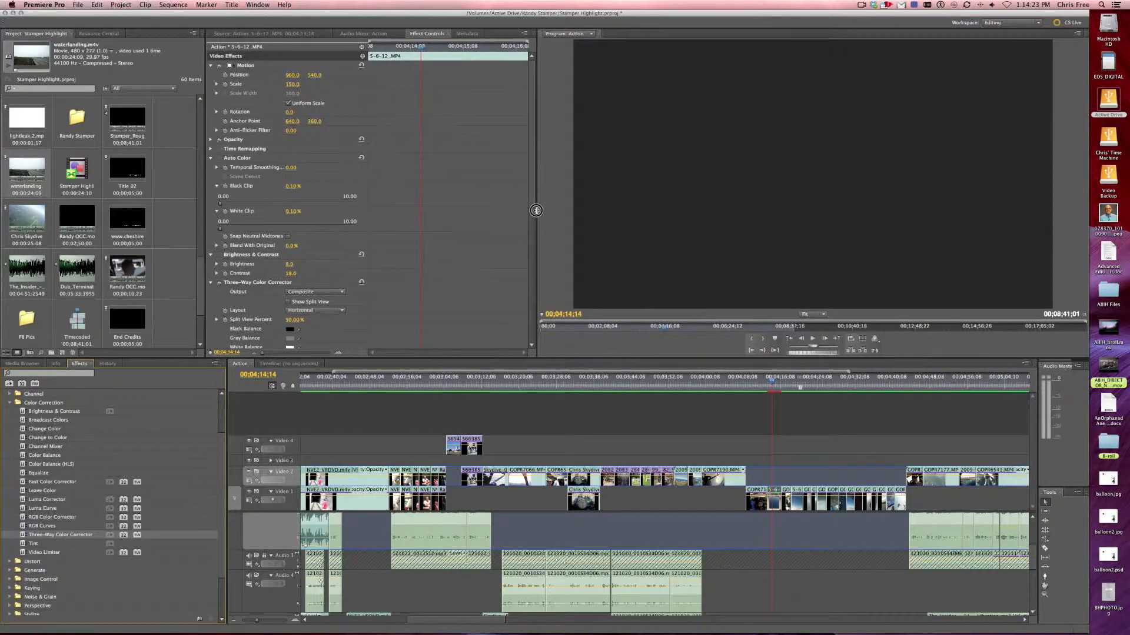
{"action": "left_click_drag", "start_coordinate": [1087, 630], "coordinate": [1128, 633]}
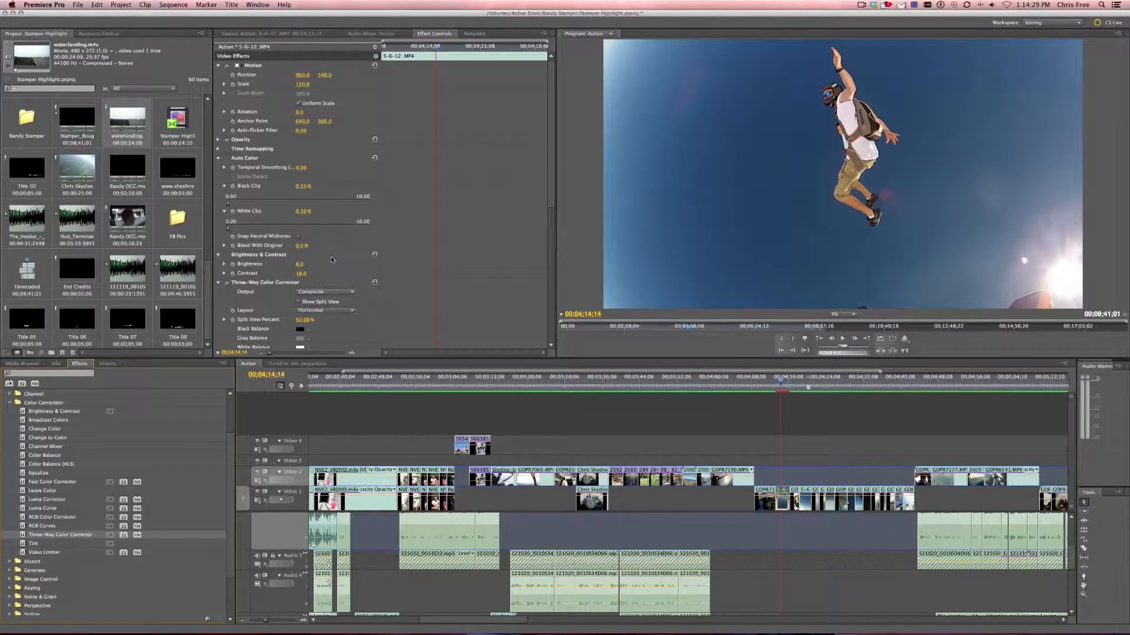
{"action": "scroll", "coordinate": [362, 183], "scroll_direction": "down", "scroll_amount": 5}
{"action": "scroll", "coordinate": [361, 183], "scroll_direction": "down", "scroll_amount": 1}
{"action": "left_click_drag", "start_coordinate": [380, 200], "coordinate": [507, 200]}
{"action": "left_click_drag", "start_coordinate": [556, 330], "coordinate": [616, 331]}
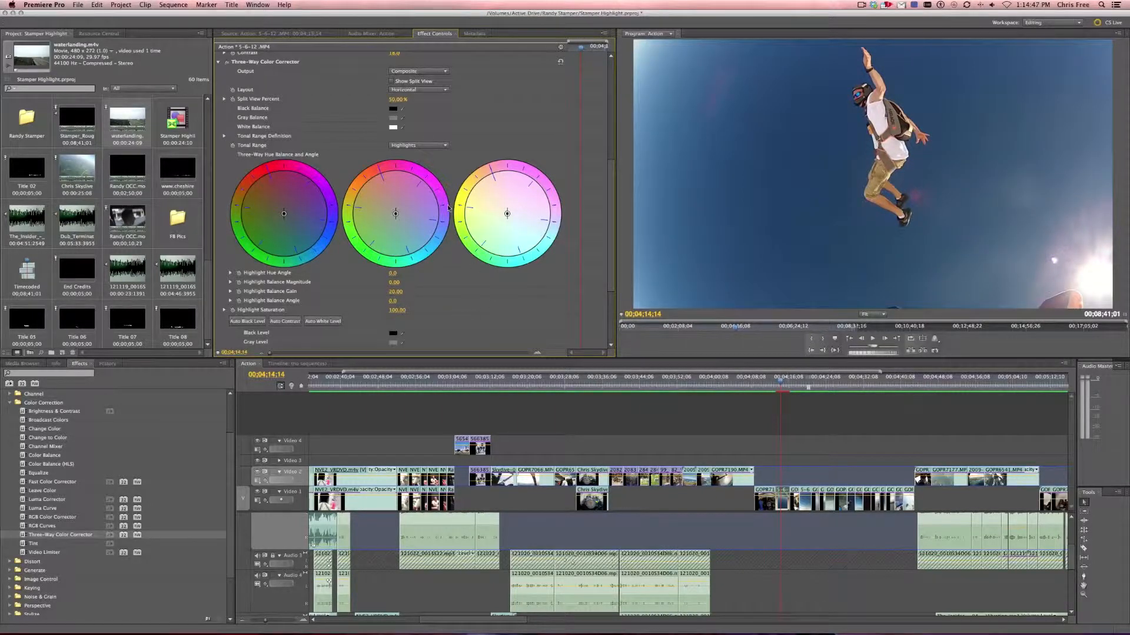
- Set the corrector's tonal range to Shadows and apply Auto Black Level, trying Auto Contrast and Auto White Level and undoing the white level change
{"action": "left_click", "coordinate": [425, 147]}
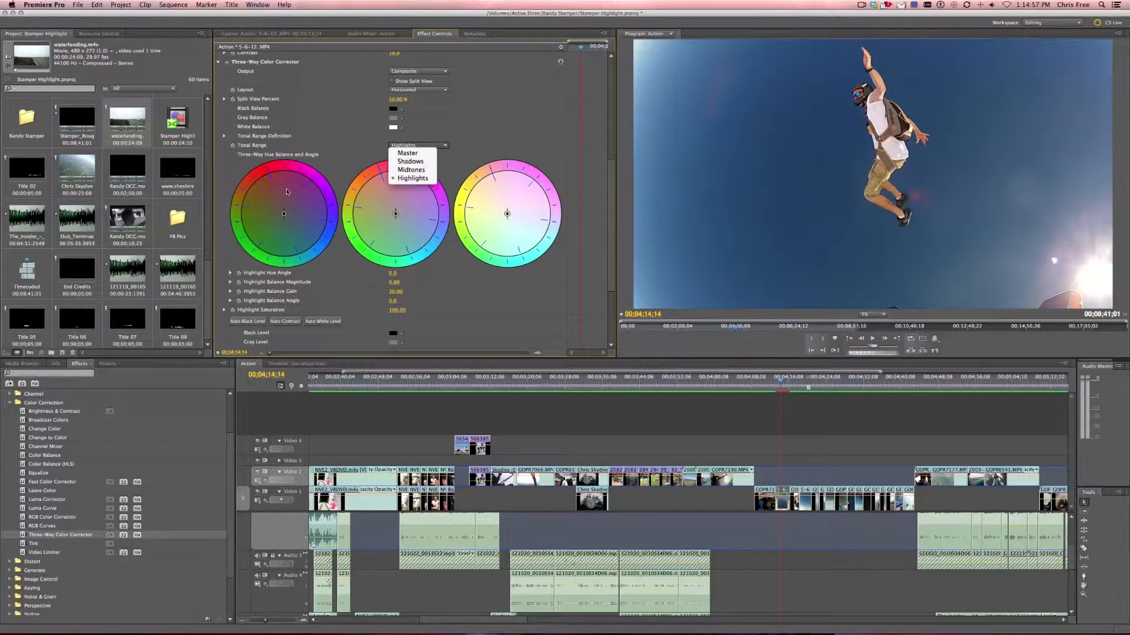
{"action": "left_click", "coordinate": [410, 161]}
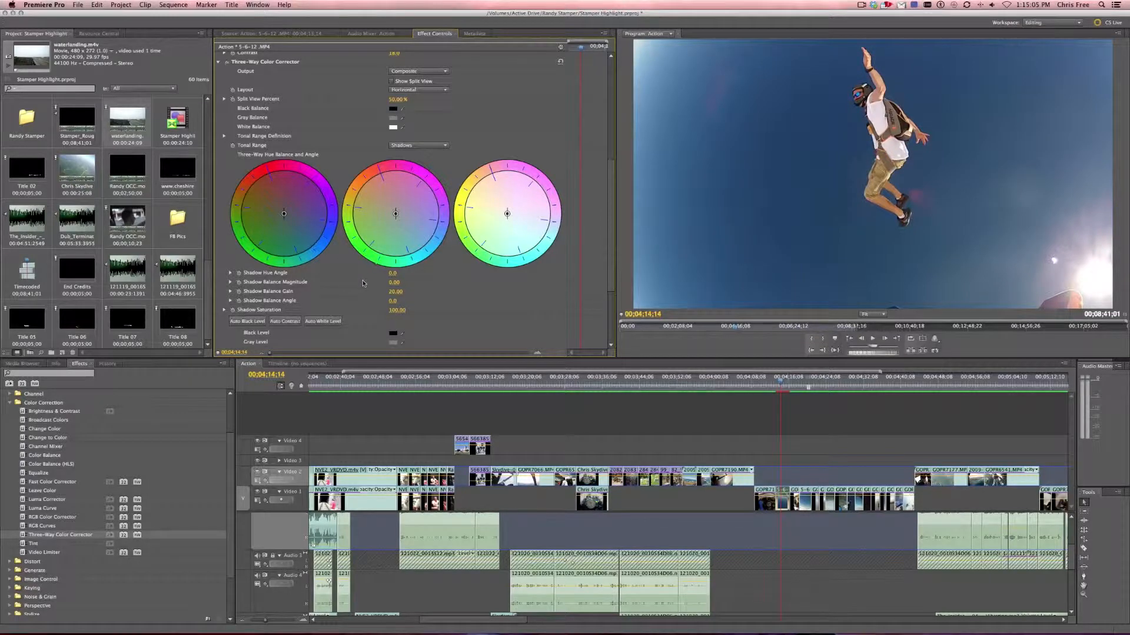
{"action": "scroll", "coordinate": [356, 282], "scroll_direction": "down", "scroll_amount": 1}
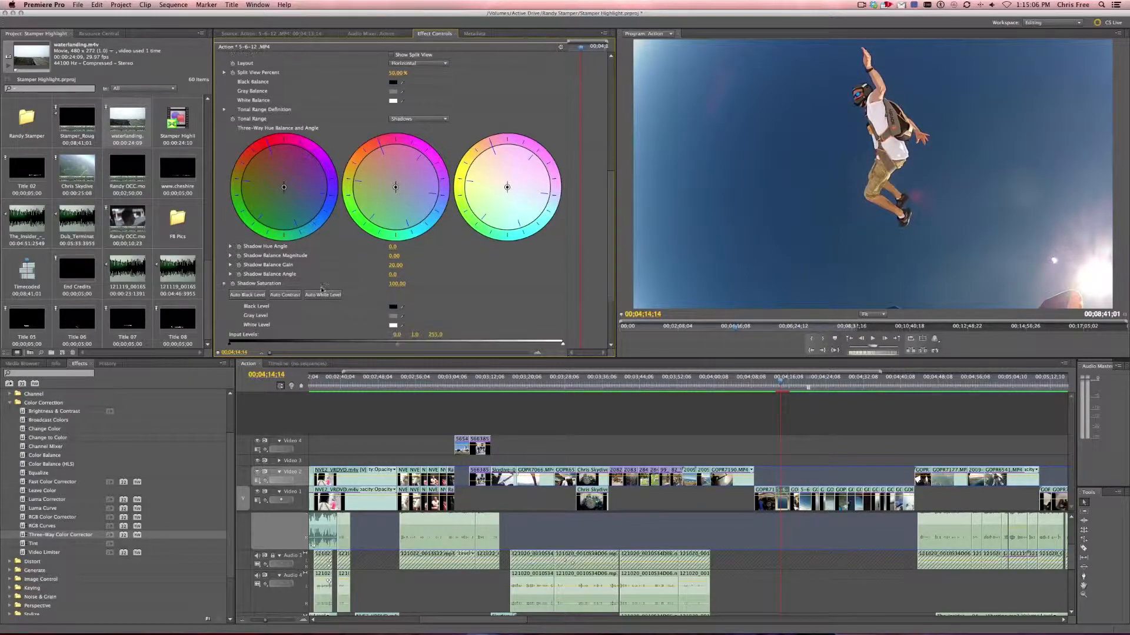
{"action": "left_click", "coordinate": [256, 297]}
{"action": "left_click", "coordinate": [286, 295]}
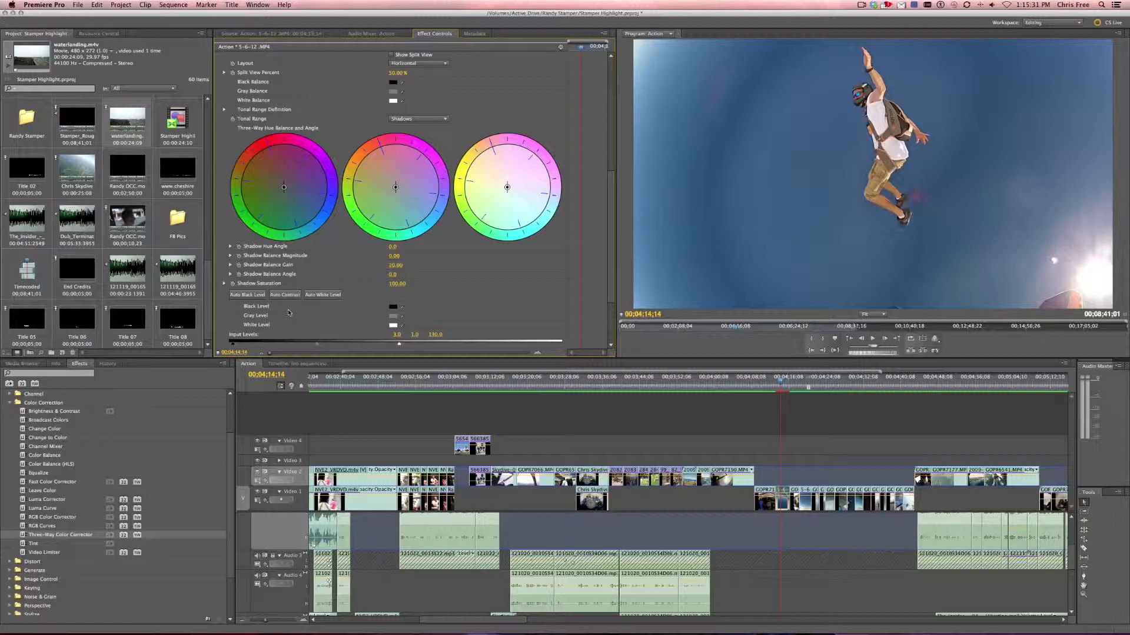
{"action": "left_click", "coordinate": [321, 296]}
{"action": "key", "text": "super+z"}
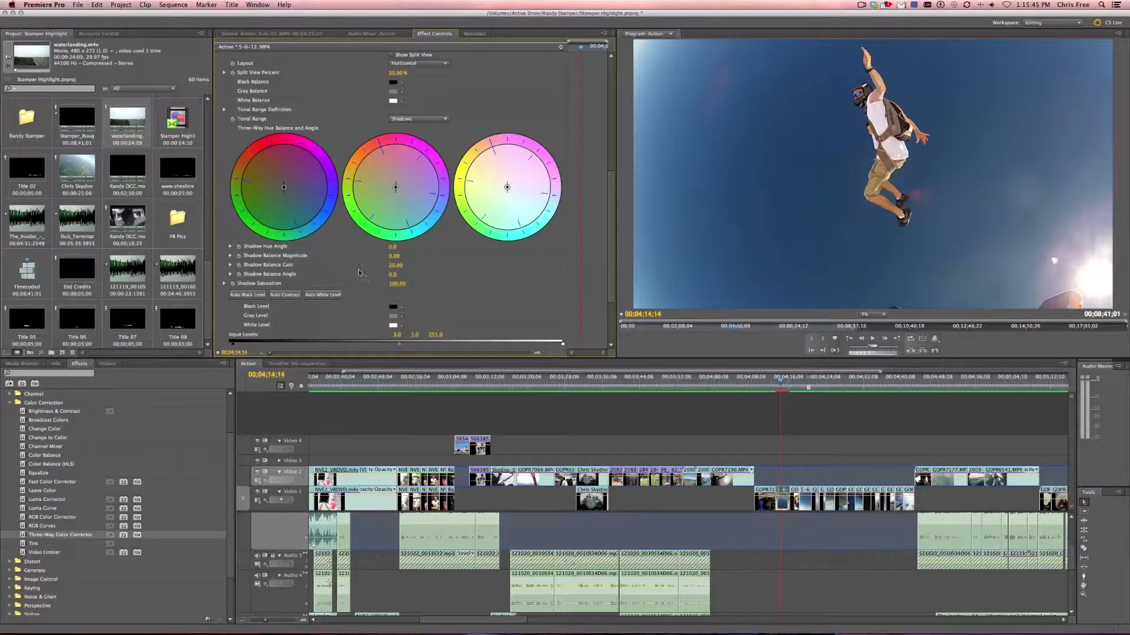
- Set the tonal range to Midtones and apply Auto Black Level, trying Auto White Level and reverting it
{"action": "left_click", "coordinate": [409, 120]}
{"action": "left_click", "coordinate": [410, 143]}
{"action": "left_click", "coordinate": [259, 295]}
{"action": "left_click", "coordinate": [331, 295]}
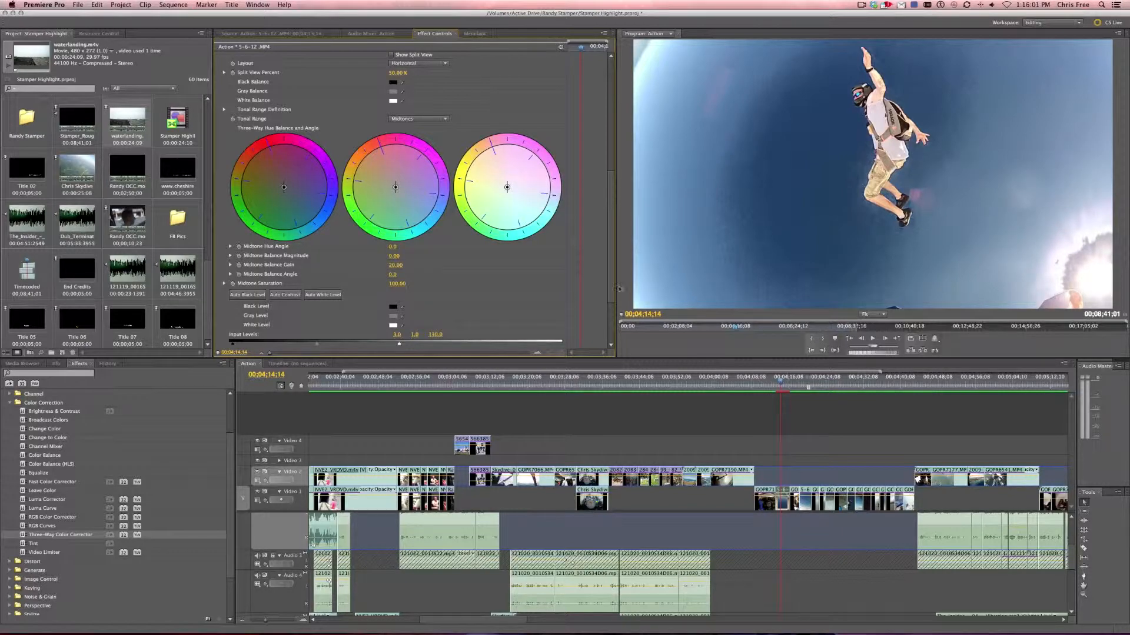
{"action": "left_click", "coordinate": [338, 298]}
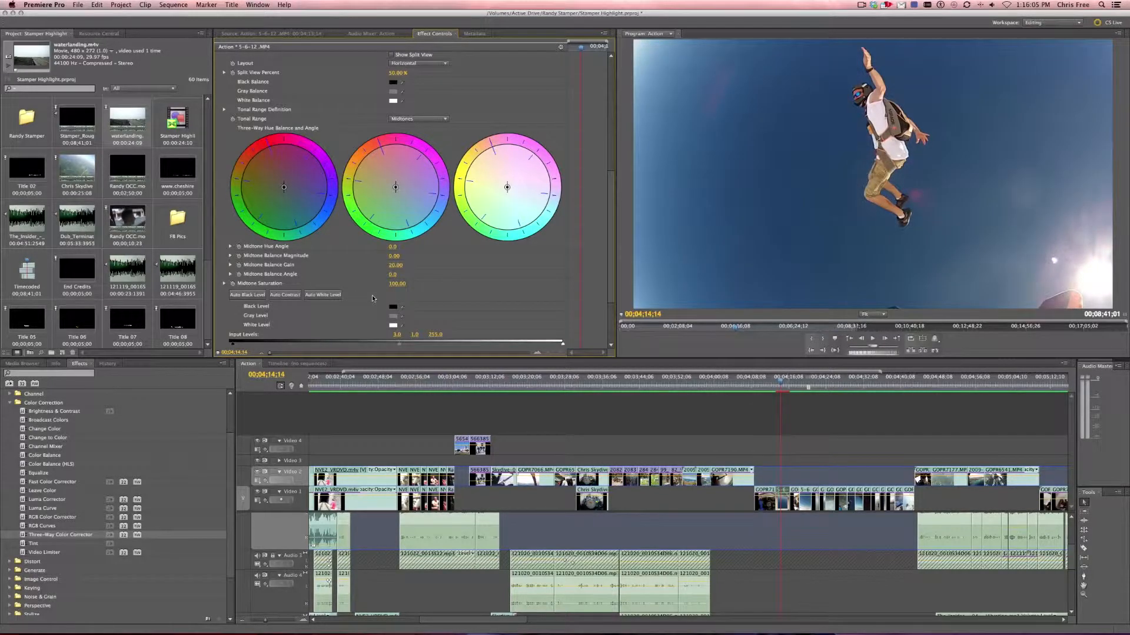
- Set the tonal range to Highlights and apply Auto Black Level, trying Auto White Level and reverting it
{"action": "scroll", "coordinate": [372, 295], "scroll_direction": "down", "scroll_amount": 1}
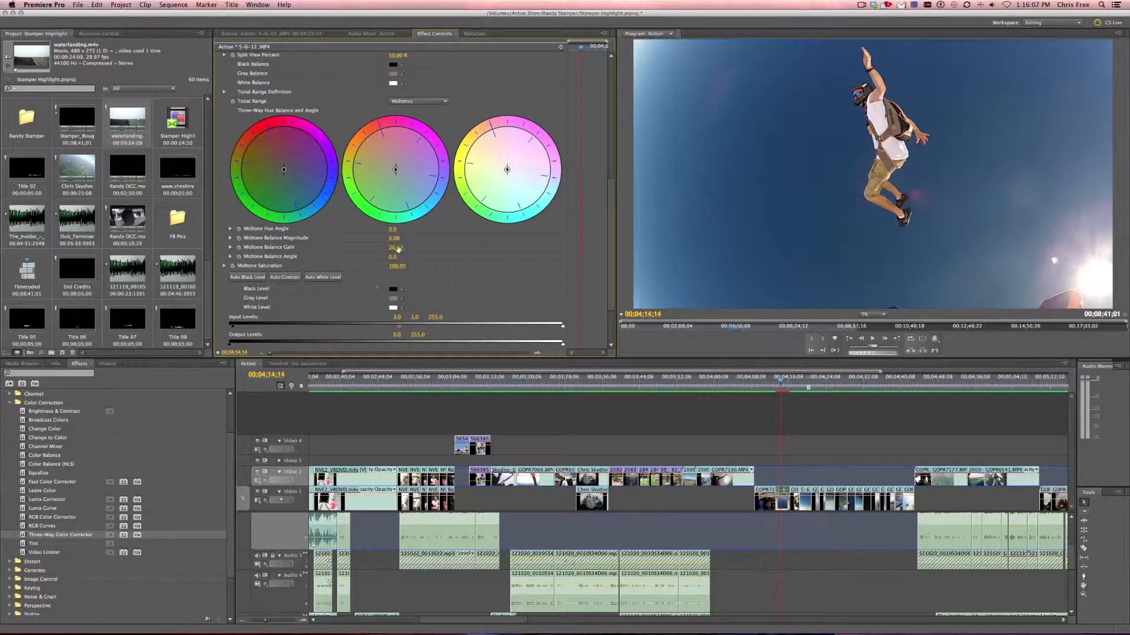
{"action": "left_click", "coordinate": [429, 102]}
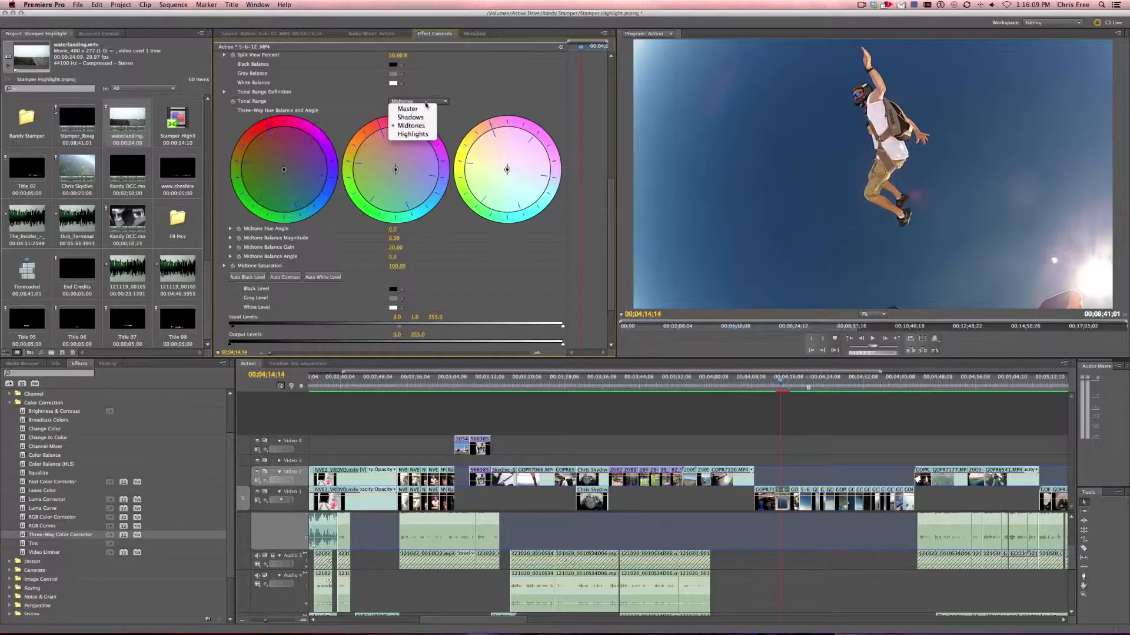
{"action": "left_click", "coordinate": [425, 135]}
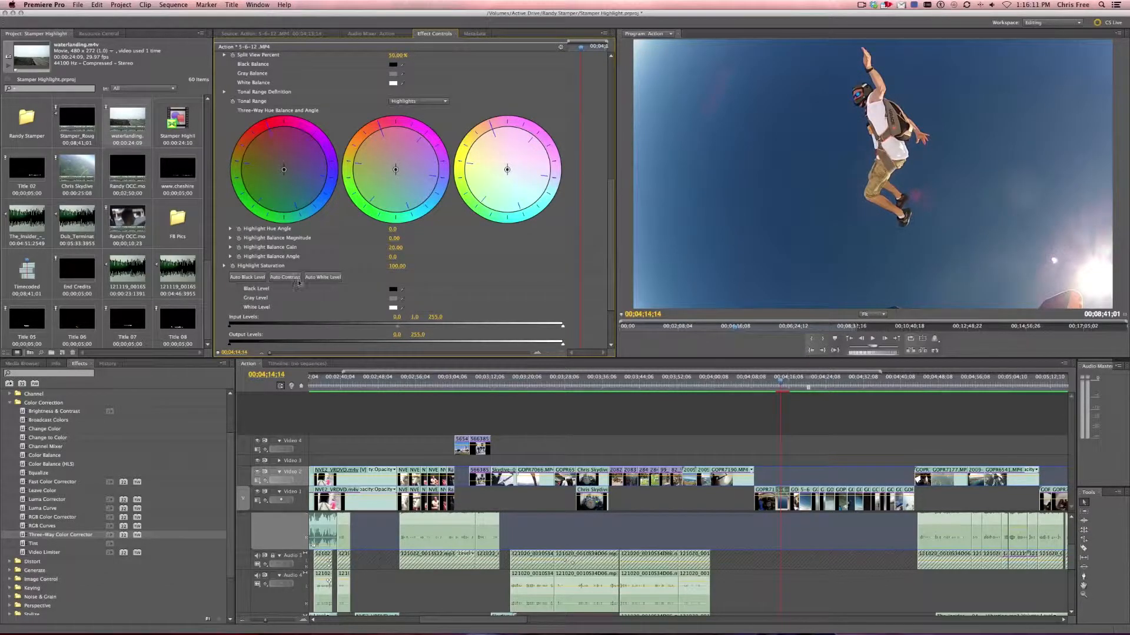
{"action": "left_click", "coordinate": [249, 278]}
{"action": "left_click", "coordinate": [334, 278]}
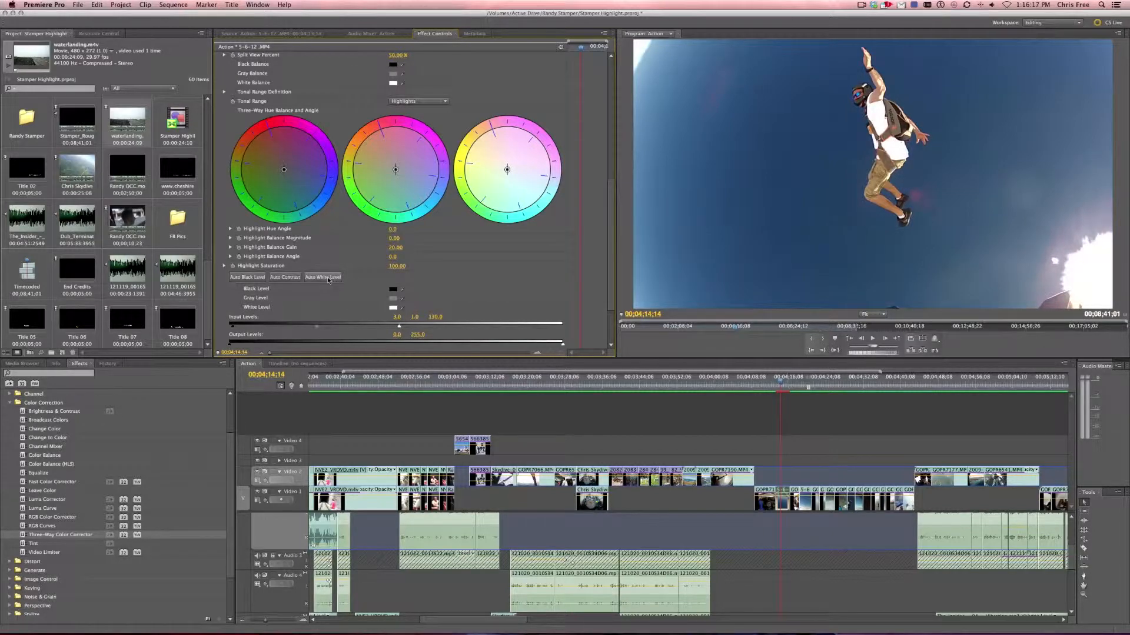
{"action": "left_click", "coordinate": [328, 279]}
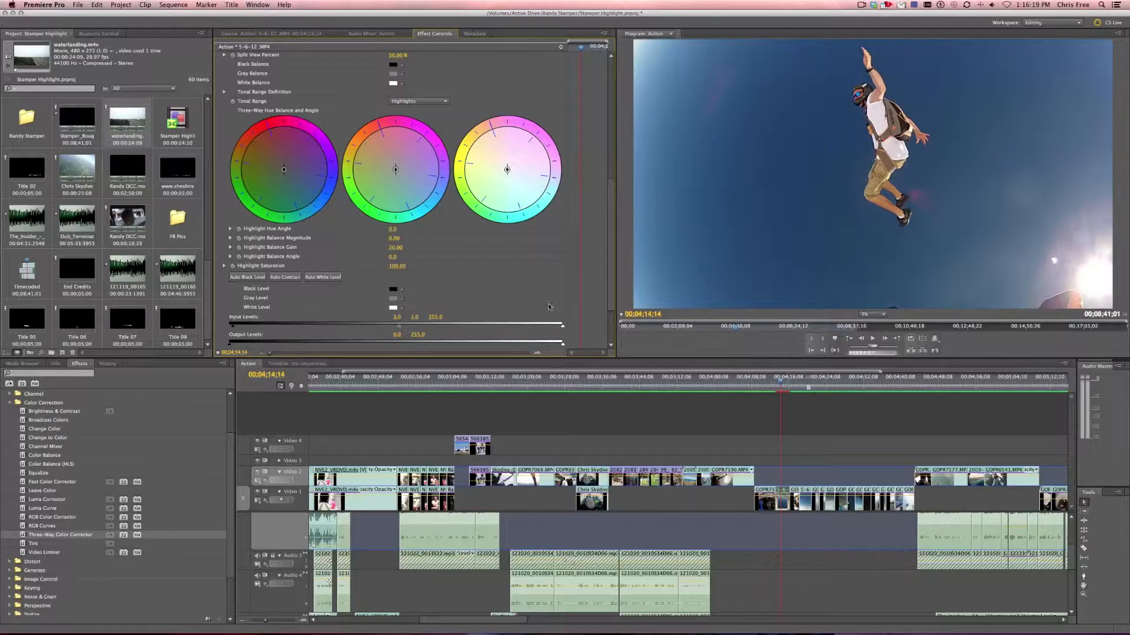
- Set the tonal range to Master, sample the Black Level from a dark spot on the skydiver's pack, and save the project
{"action": "left_click", "coordinate": [417, 101]}
{"action": "left_click", "coordinate": [406, 99]}
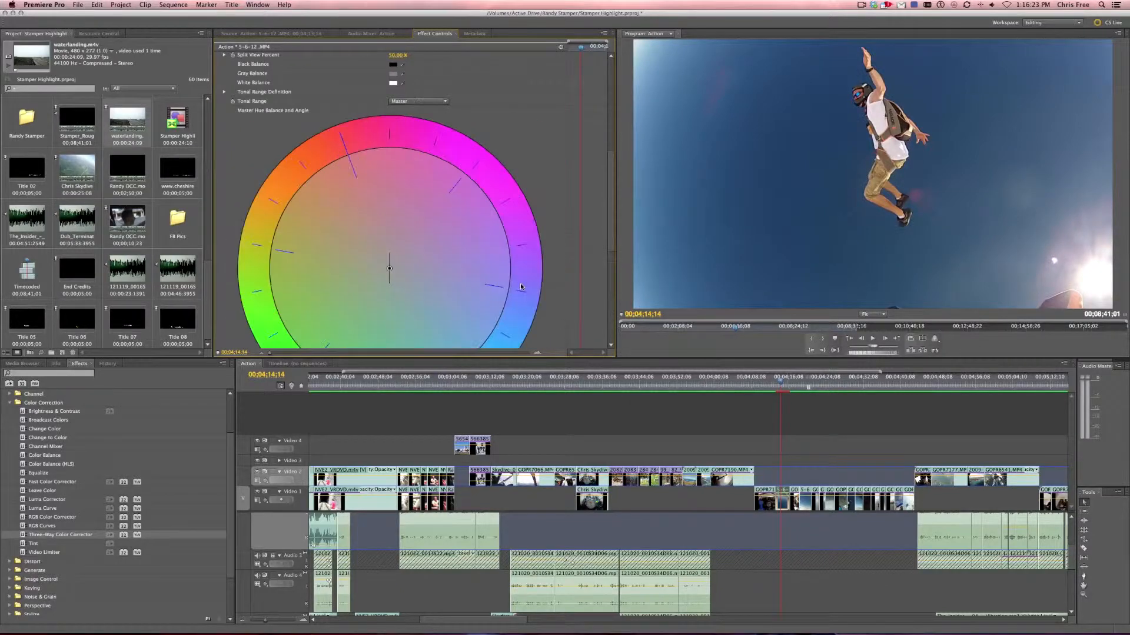
{"action": "scroll", "coordinate": [483, 179], "scroll_direction": "down", "scroll_amount": 9}
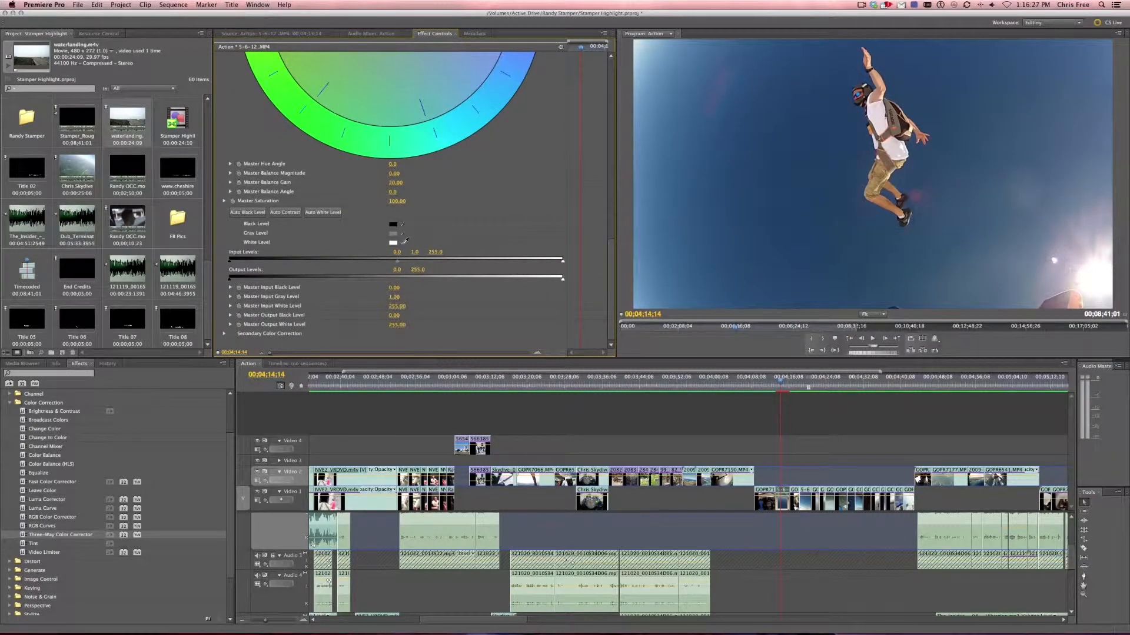
{"action": "left_click", "coordinate": [404, 221]}
{"action": "left_click", "coordinate": [907, 126]}
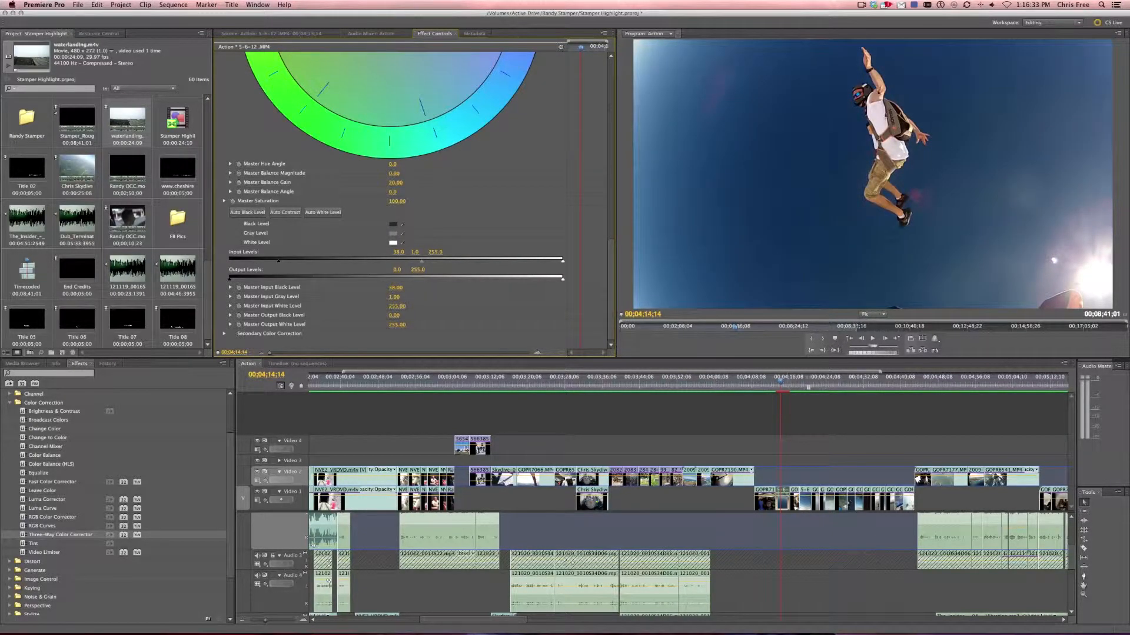
{"action": "key", "text": "super+s"}
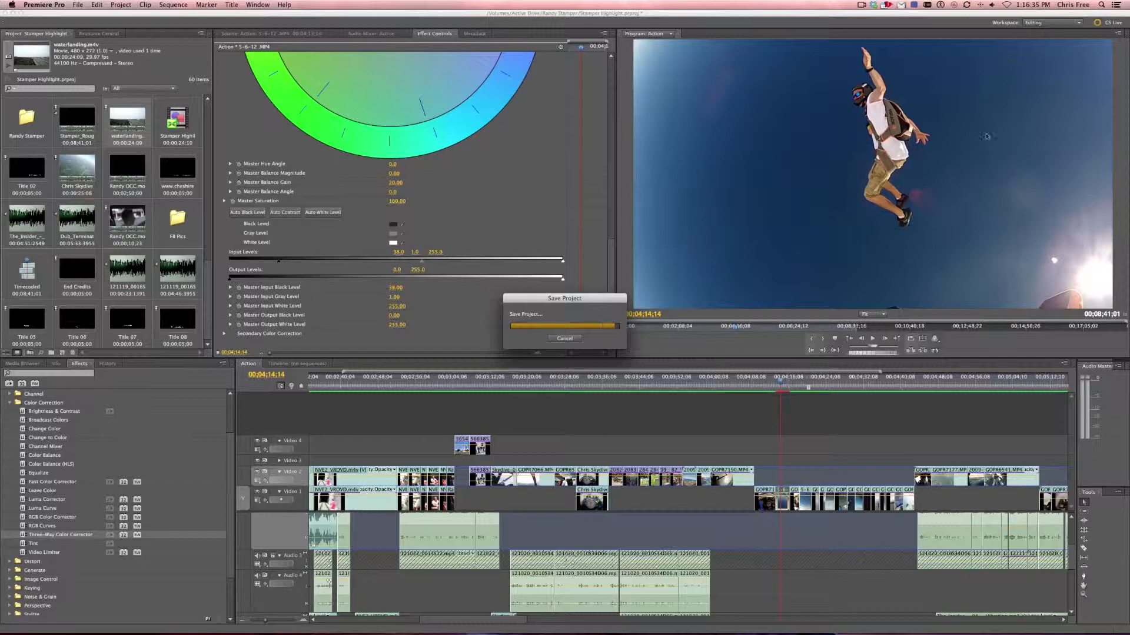
- Sample the master White Level from the skydiver's white shirt in the picture
{"action": "left_click", "coordinate": [393, 243]}
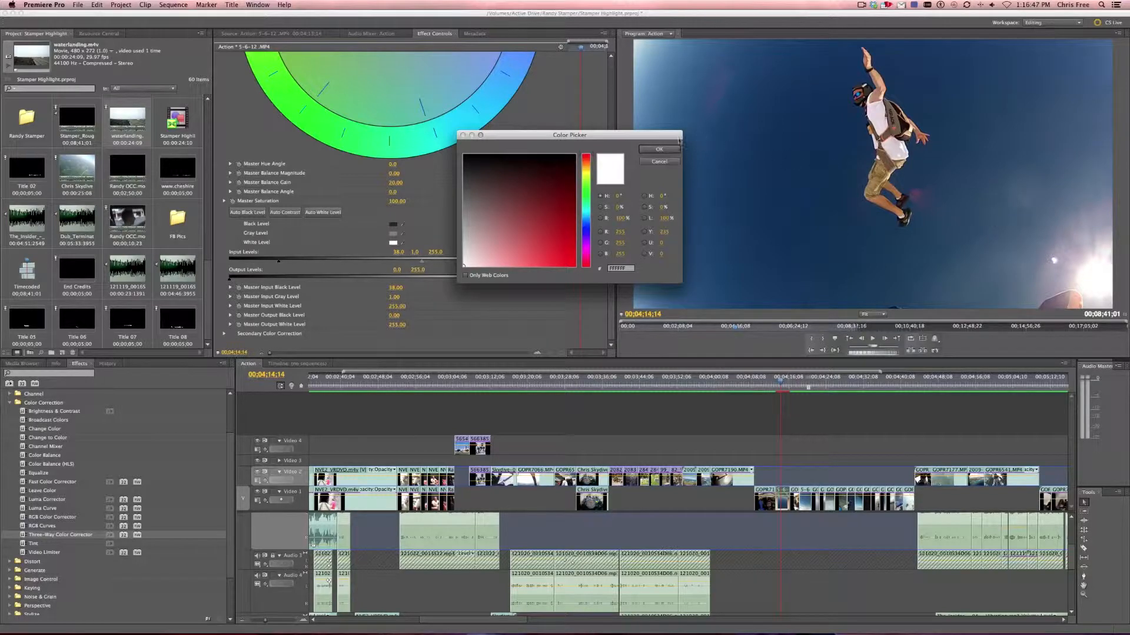
{"action": "left_click", "coordinate": [656, 150]}
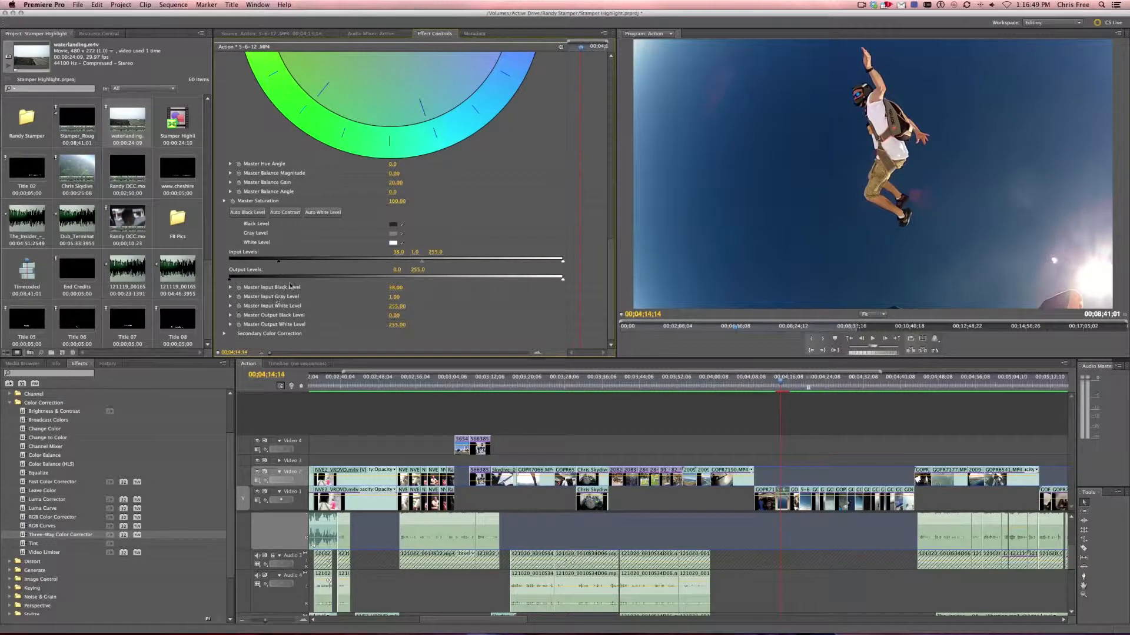
{"action": "left_click", "coordinate": [402, 243]}
{"action": "left_click", "coordinate": [636, 203]}
{"action": "left_click", "coordinate": [891, 143]}
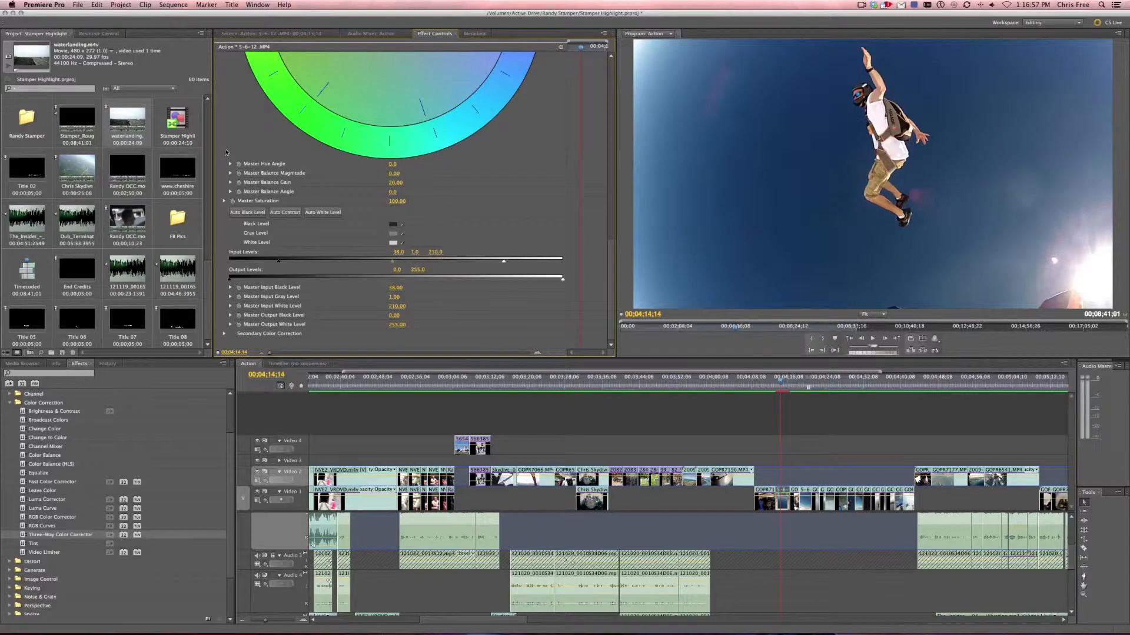
- Compare the clip with the Three-Way Color Corrector switched off and on, and review its master level settings
{"action": "scroll", "coordinate": [225, 152], "scroll_direction": "up", "scroll_amount": 10}
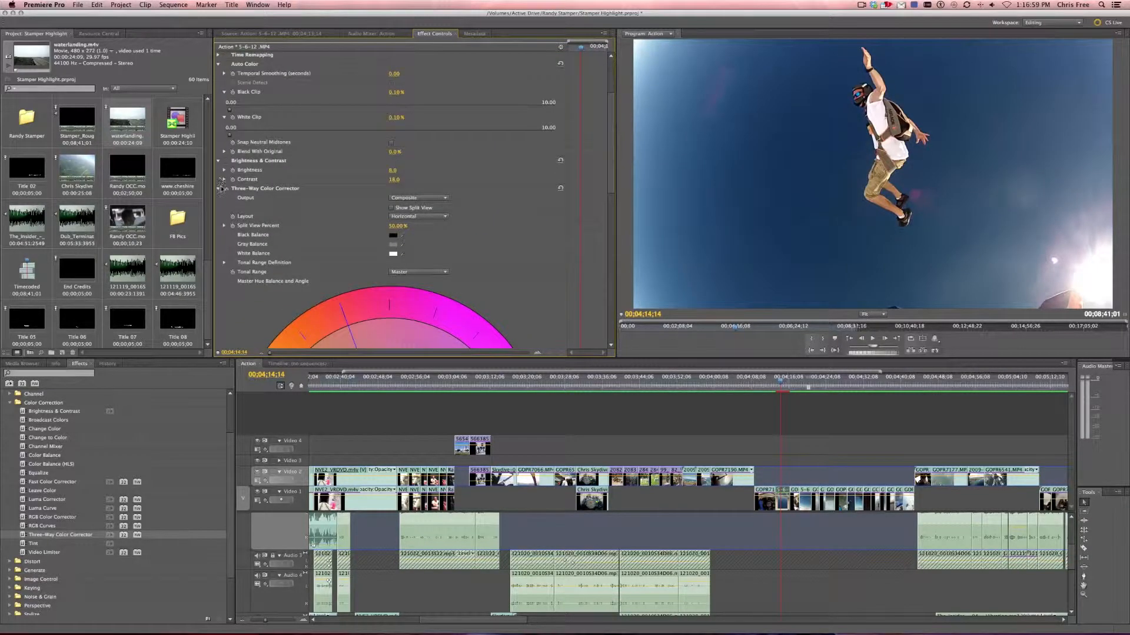
{"action": "left_click", "coordinate": [228, 190]}
{"action": "left_click", "coordinate": [227, 191]}
{"action": "left_click", "coordinate": [227, 190]}
{"action": "left_click", "coordinate": [227, 191]}
{"action": "scroll", "coordinate": [223, 237], "scroll_direction": "down", "scroll_amount": 10}
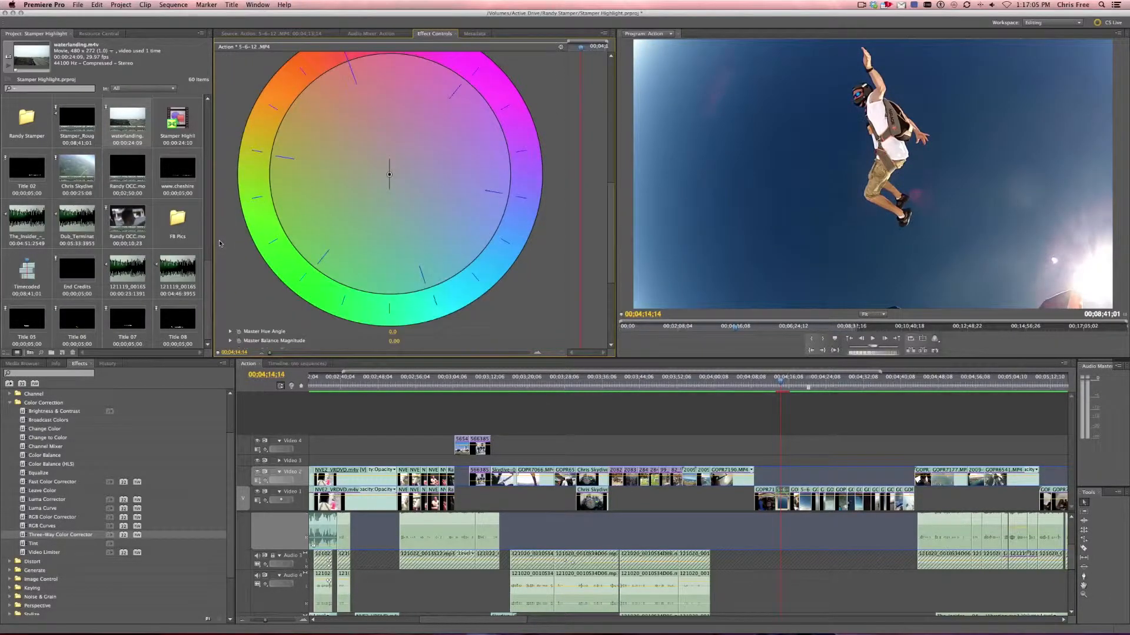
{"action": "scroll", "coordinate": [223, 241], "scroll_direction": "down", "scroll_amount": 2}
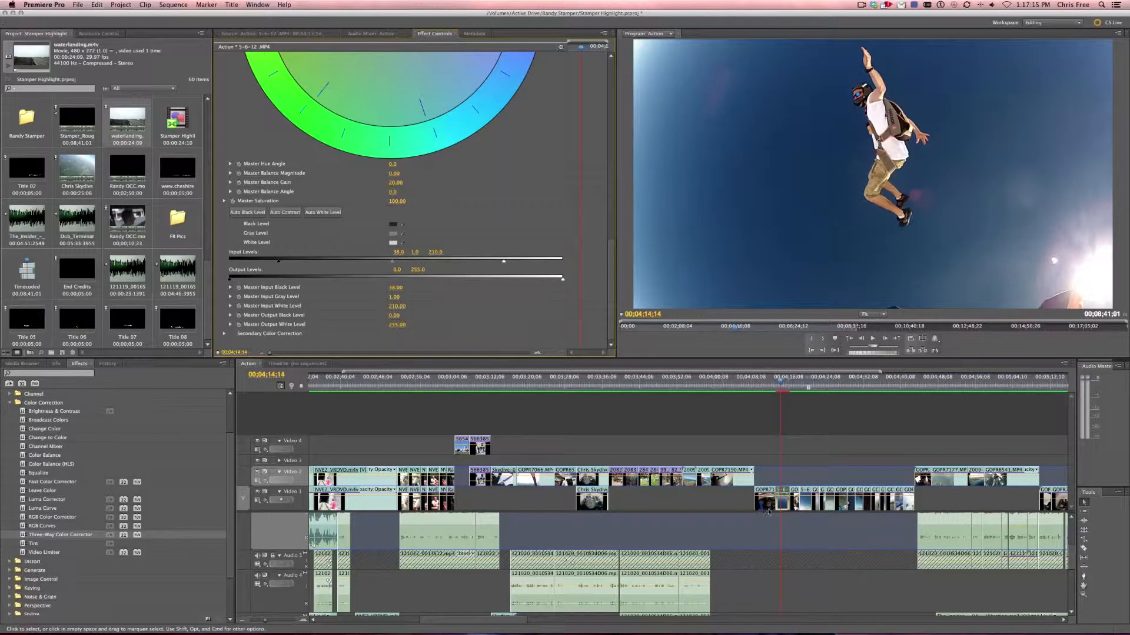
- Move the playhead to the airplane clip GOPR7172.MP4 and toggle its Auto Color and Brightness & Contrast effects
{"action": "left_click", "coordinate": [793, 388]}
{"action": "double_click", "coordinate": [795, 494]}
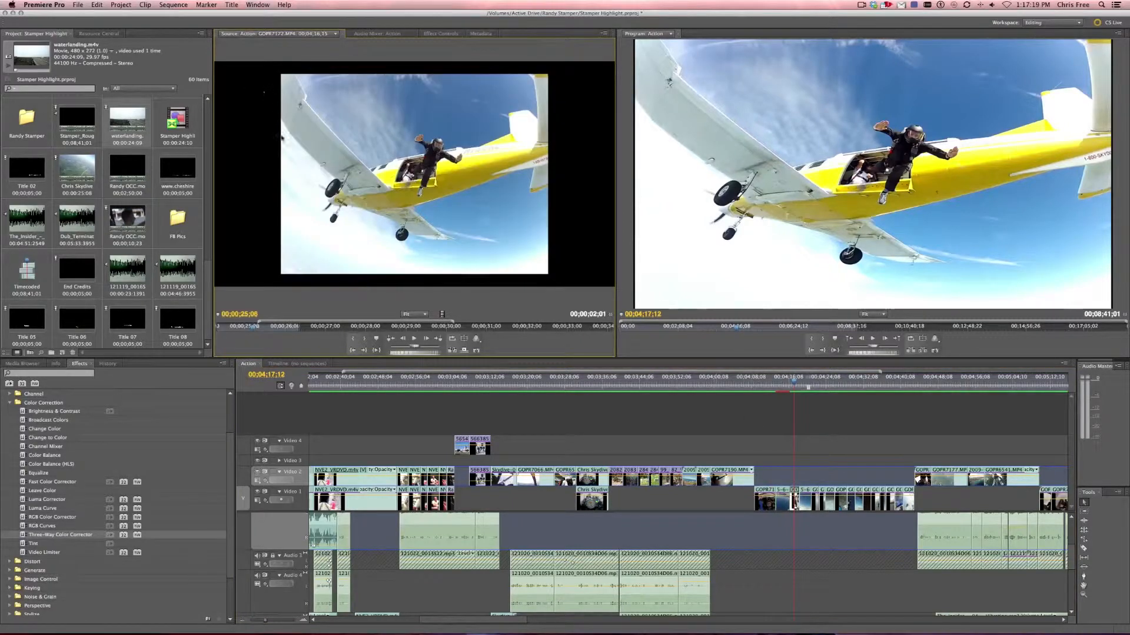
{"action": "left_click", "coordinate": [441, 34]}
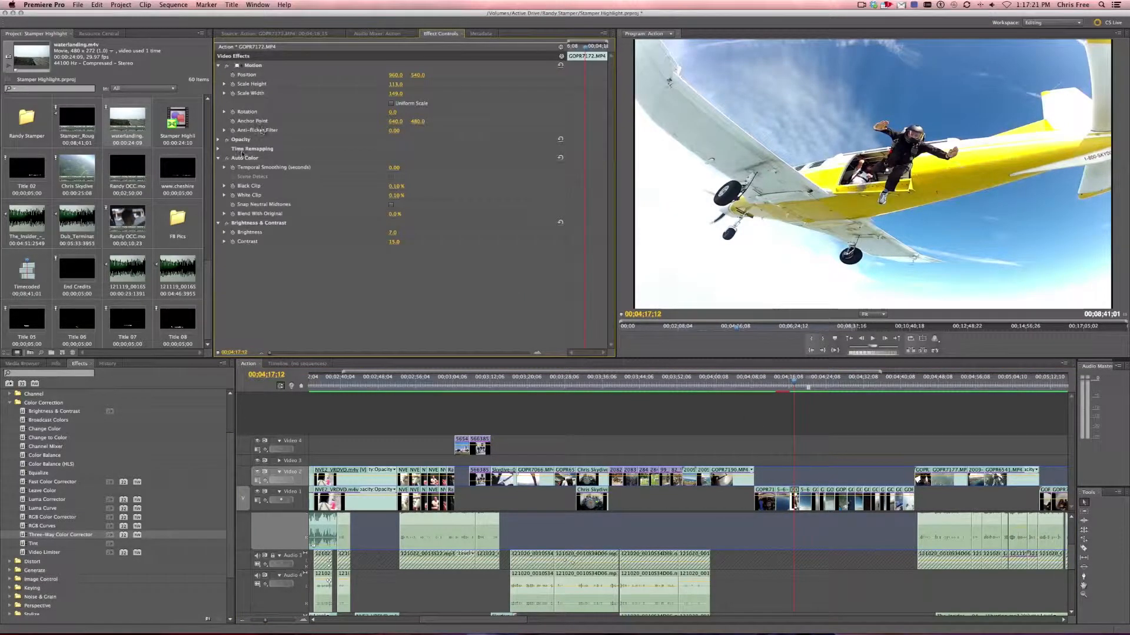
{"action": "left_click", "coordinate": [226, 159]}
{"action": "left_click", "coordinate": [226, 224]}
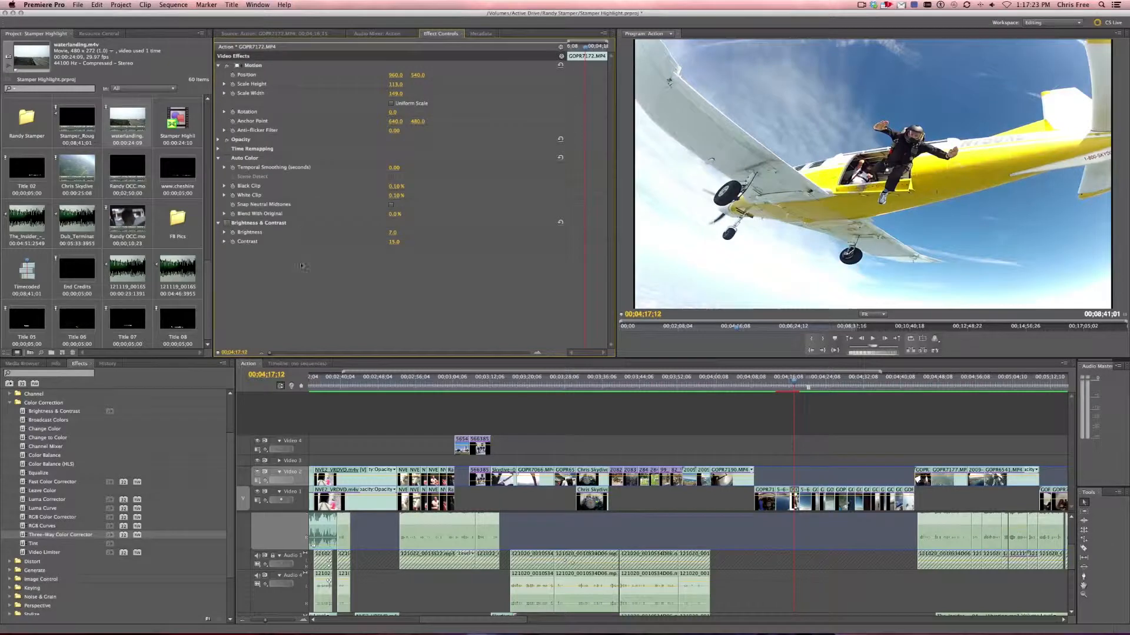
- Copy the Three-Way Color Corrector from the freefall clip 5-6-12 .MP4 and paste it onto the airplane clip GOPR7172.MP4
{"action": "double_click", "coordinate": [785, 494]}
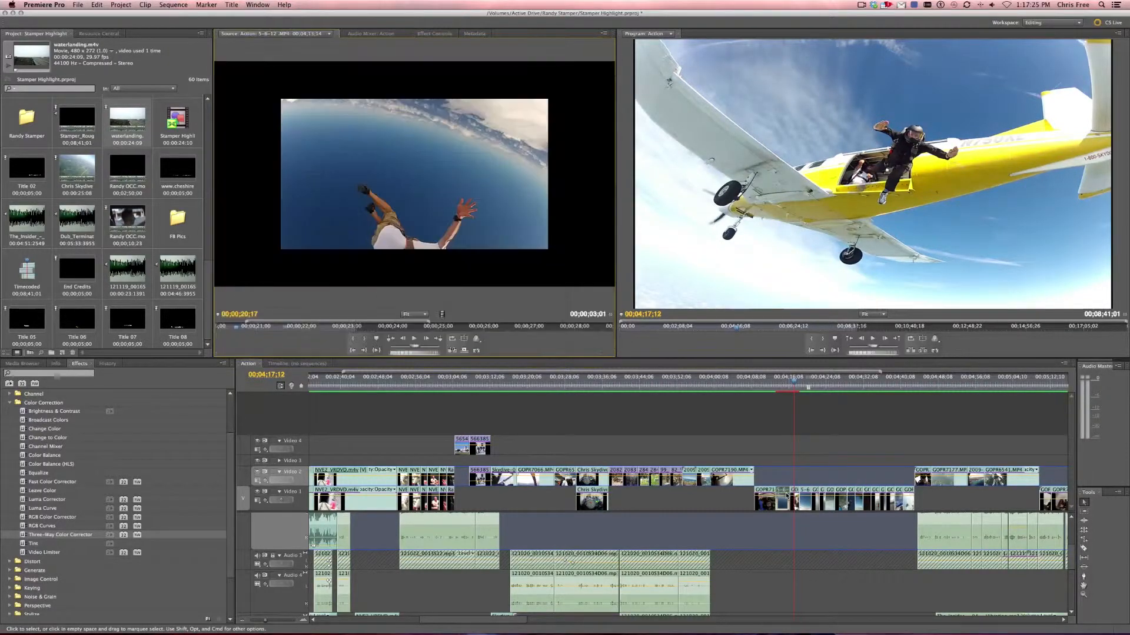
{"action": "left_click", "coordinate": [434, 34]}
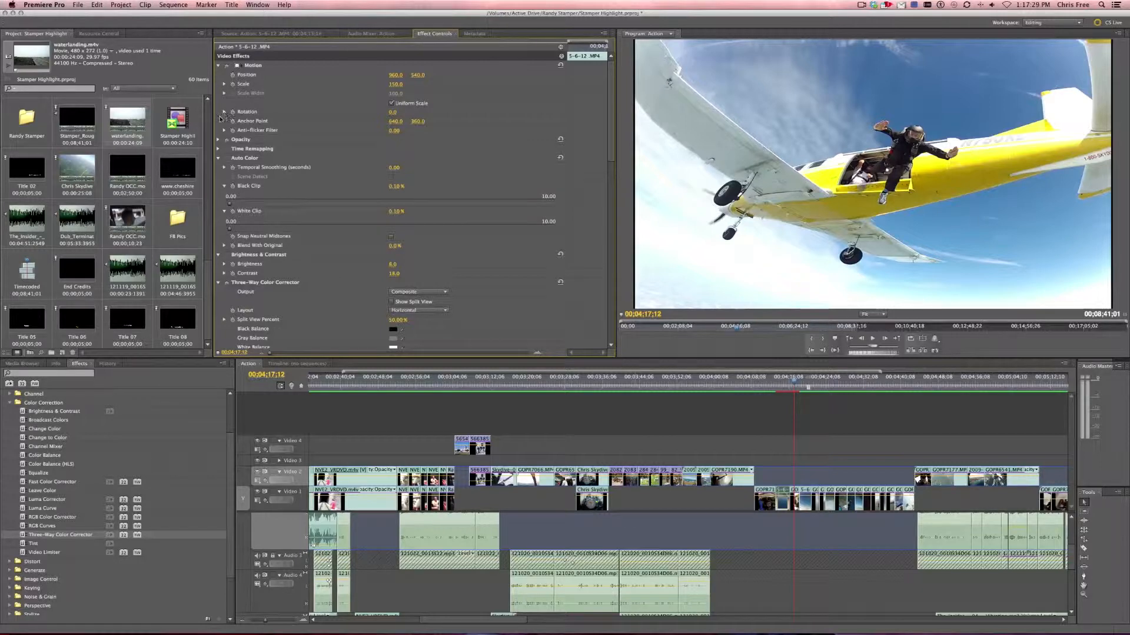
{"action": "scroll", "coordinate": [346, 127], "scroll_direction": "down", "scroll_amount": 10}
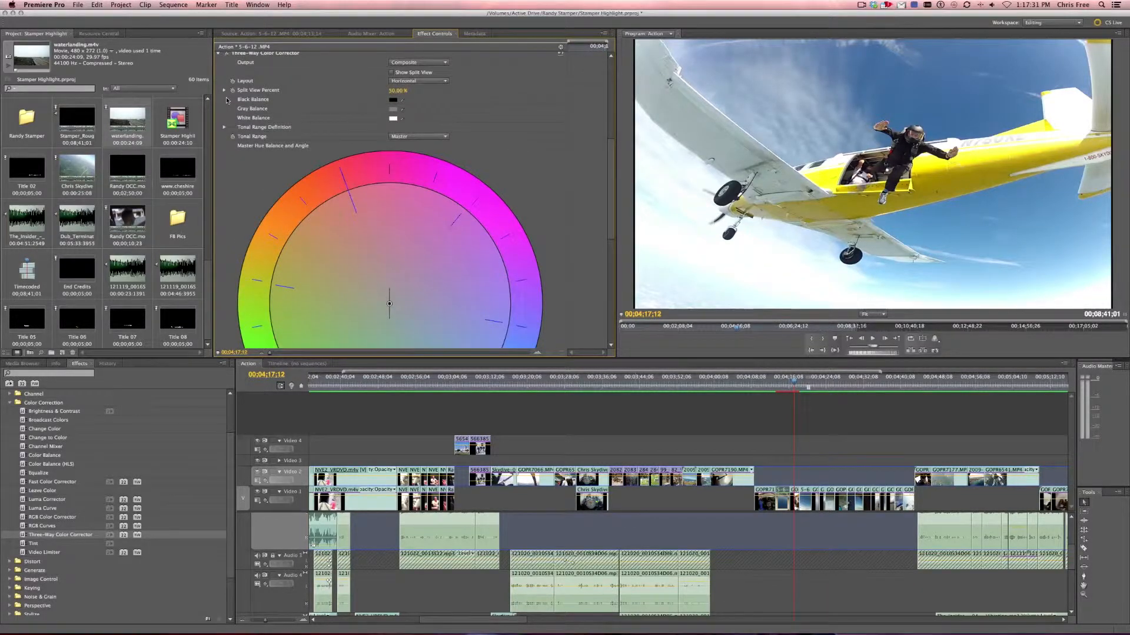
{"action": "scroll", "coordinate": [228, 101], "scroll_direction": "up", "scroll_amount": 2}
{"action": "left_click", "coordinate": [258, 100]}
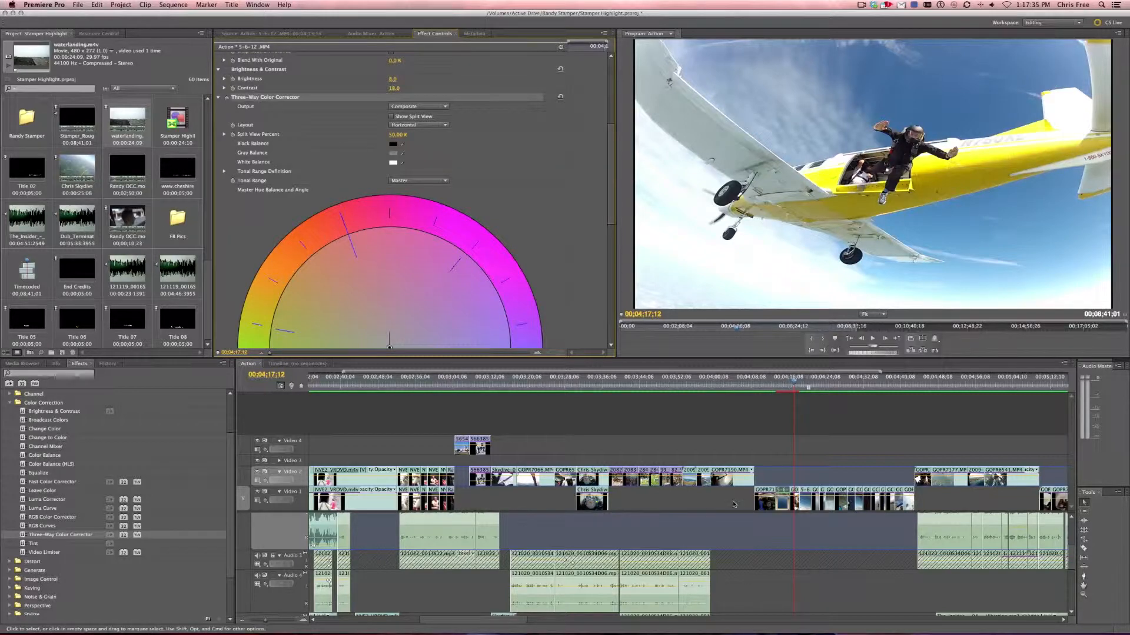
{"action": "left_click", "coordinate": [794, 492]}
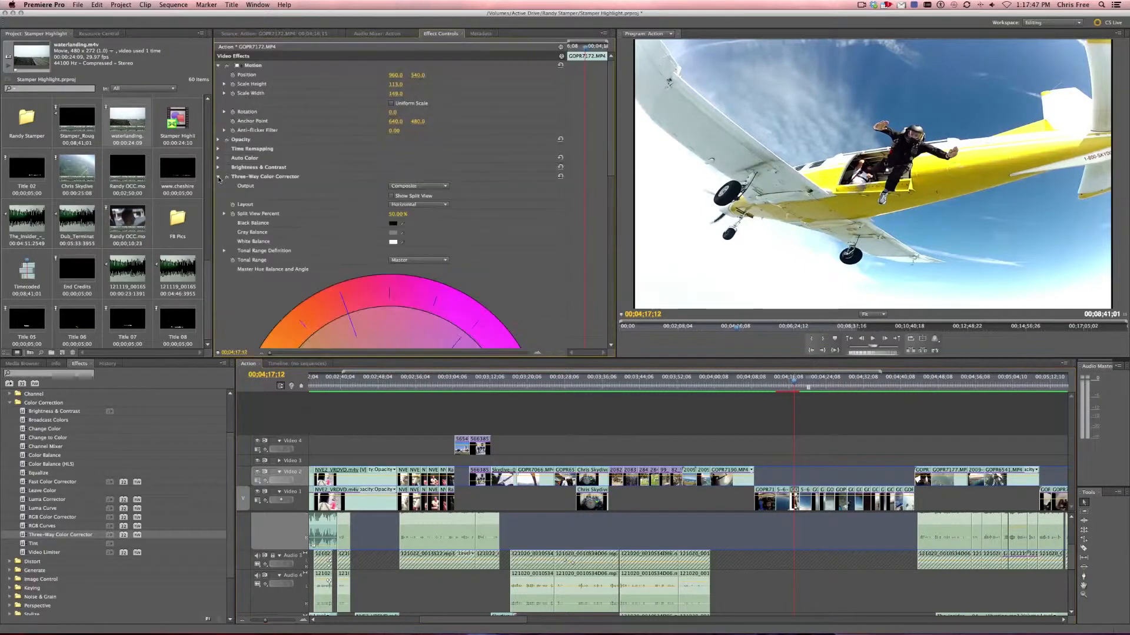
- Compare the airplane clip with the pasted Three-Way Color Corrector switched off and on
{"action": "left_click", "coordinate": [218, 176]}
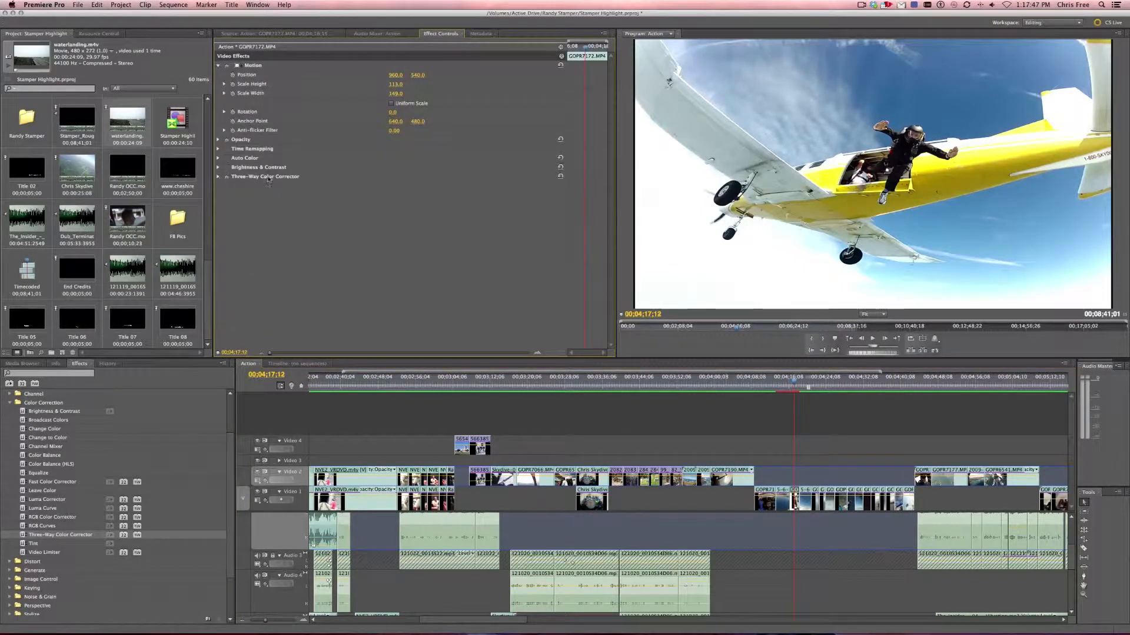
{"action": "left_click", "coordinate": [228, 178]}
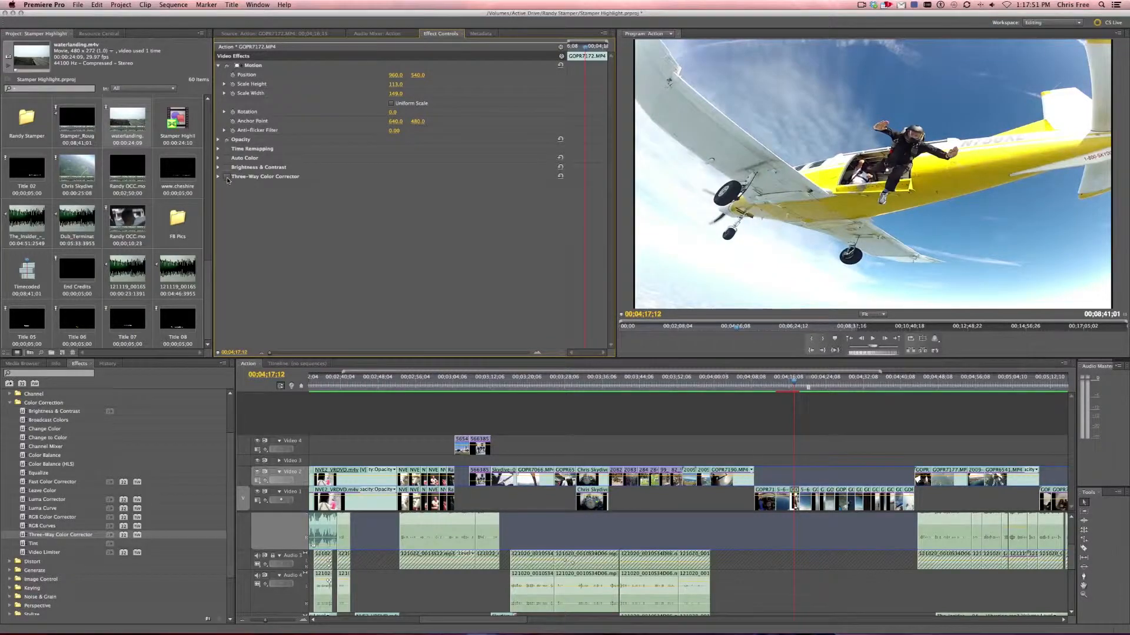
{"action": "left_click", "coordinate": [227, 178]}
{"action": "left_click", "coordinate": [227, 178]}
{"action": "left_click", "coordinate": [227, 178]}
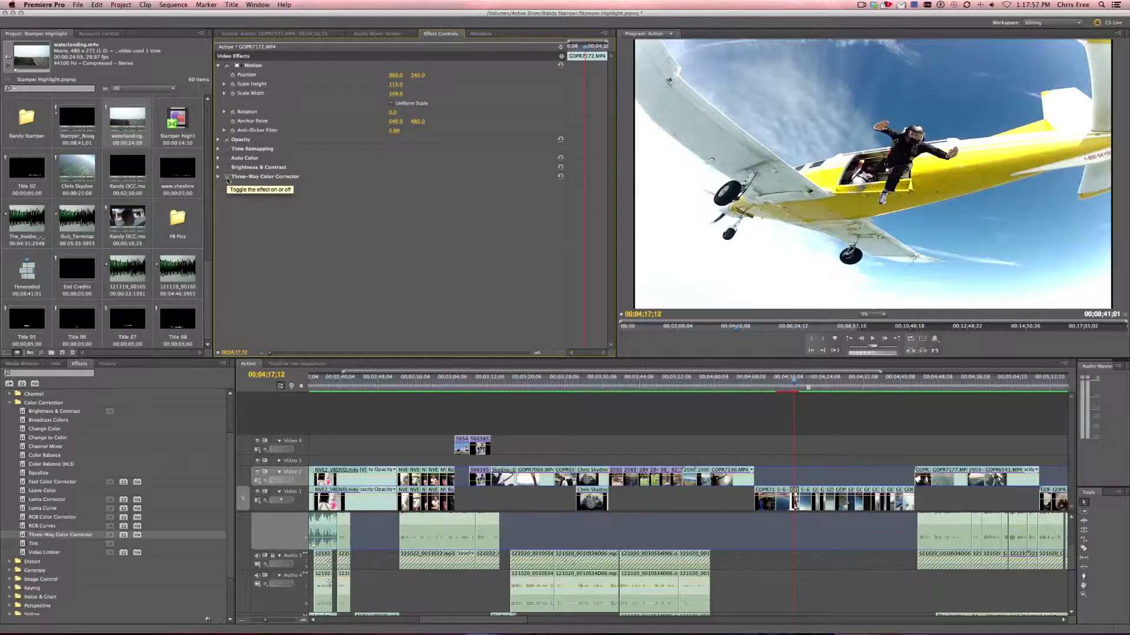
{"action": "left_click", "coordinate": [227, 177]}
{"action": "left_click", "coordinate": [227, 178]}
{"action": "left_click", "coordinate": [227, 177]}
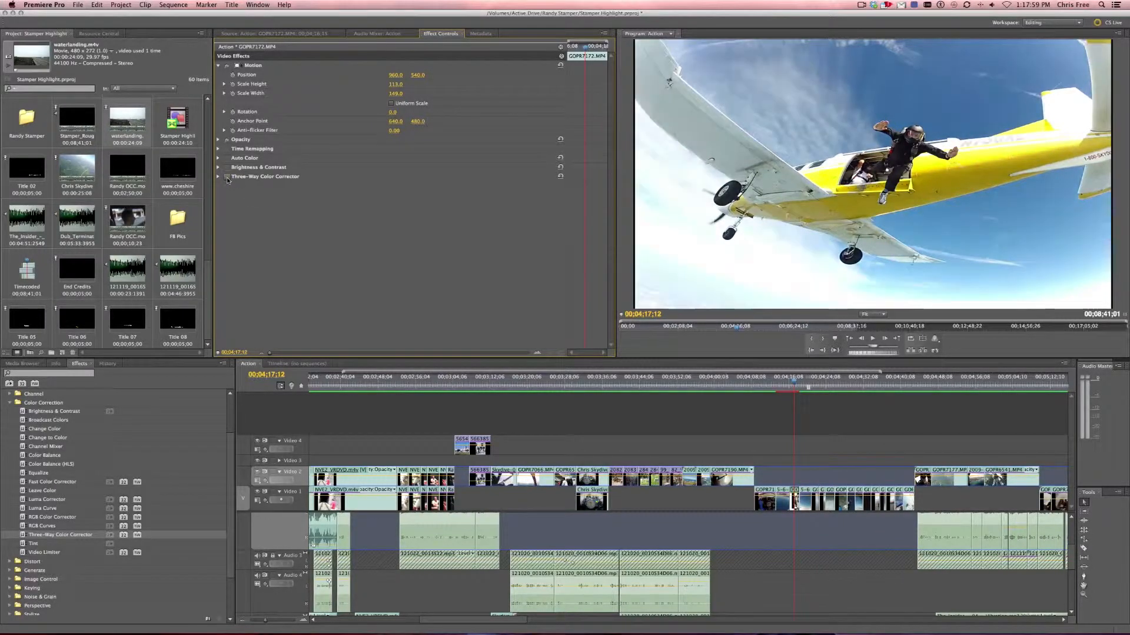
{"action": "left_click", "coordinate": [227, 178]}
{"action": "left_click", "coordinate": [227, 178]}
{"action": "left_click", "coordinate": [227, 178]}
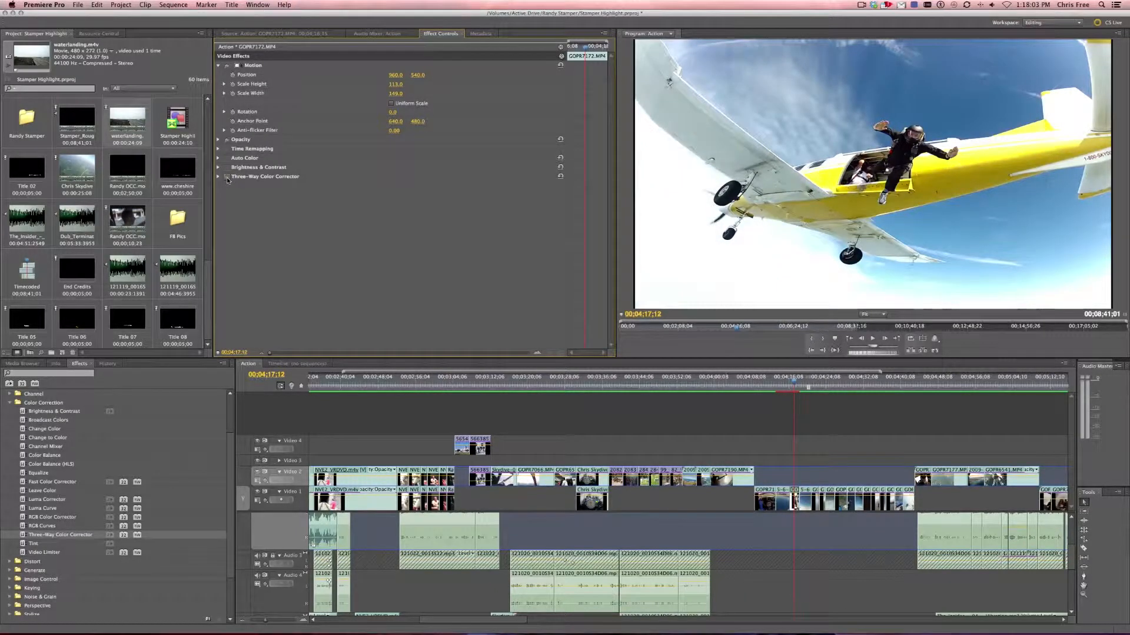
{"action": "left_click", "coordinate": [227, 177]}
{"action": "left_click", "coordinate": [228, 178]}
{"action": "left_click", "coordinate": [227, 178]}
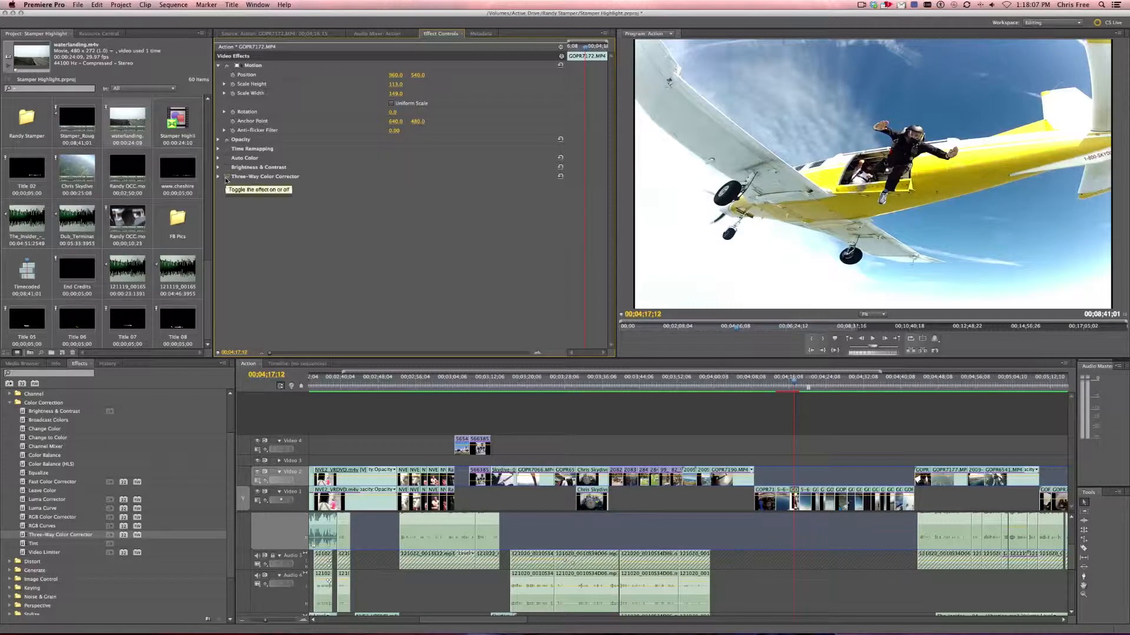
{"action": "left_click", "coordinate": [218, 177]}
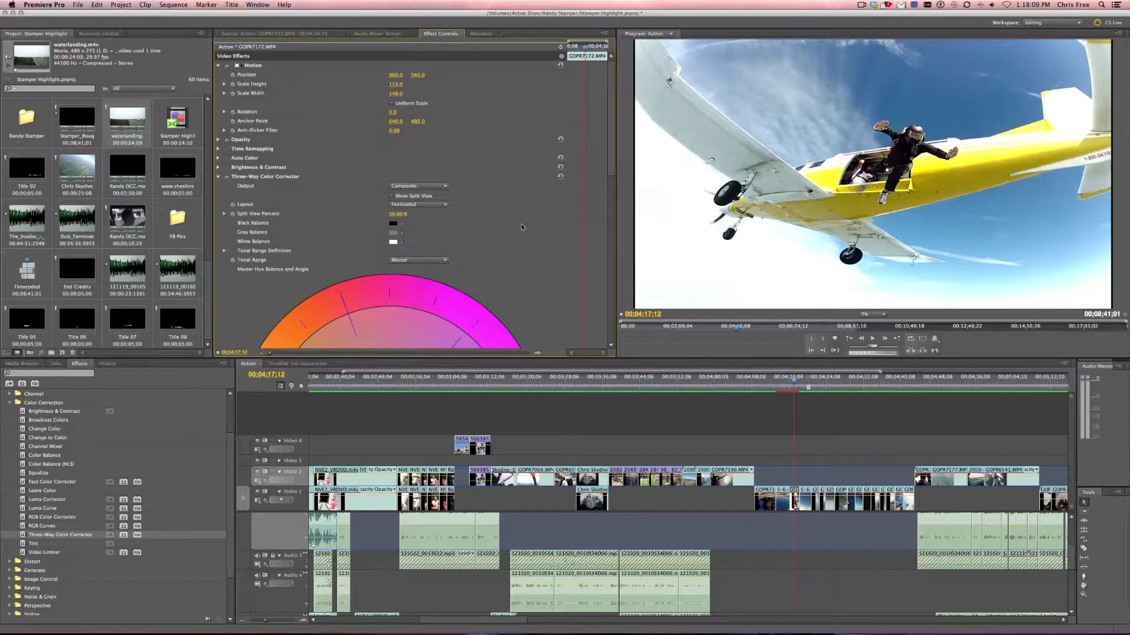
{"action": "left_click", "coordinate": [227, 177]}
{"action": "left_click", "coordinate": [227, 178]}
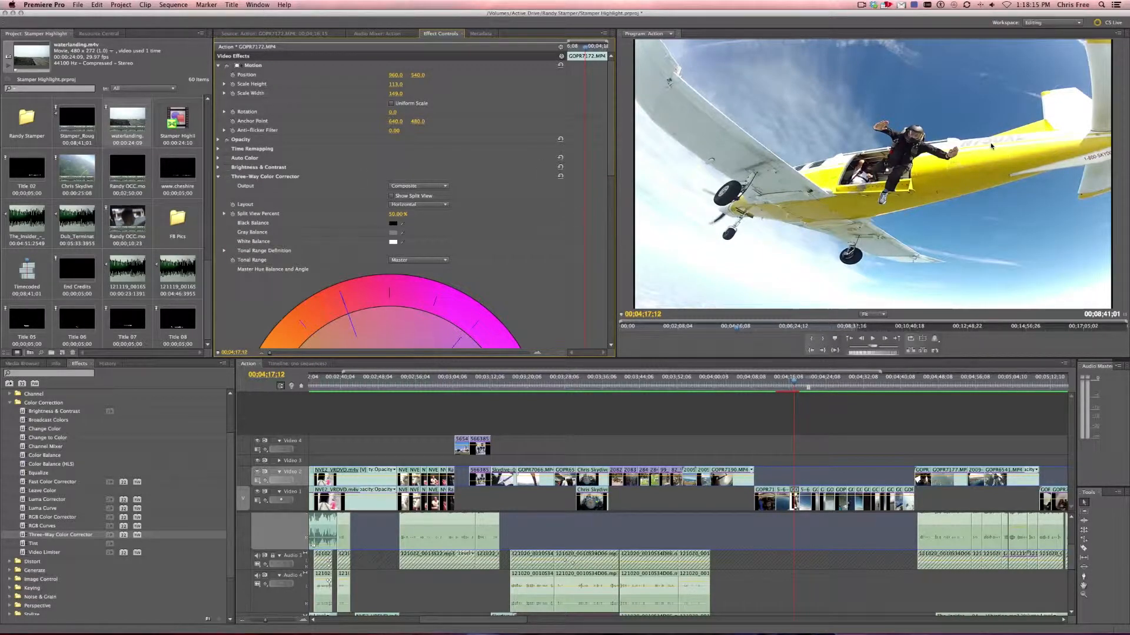
{"action": "left_click", "coordinate": [225, 178]}
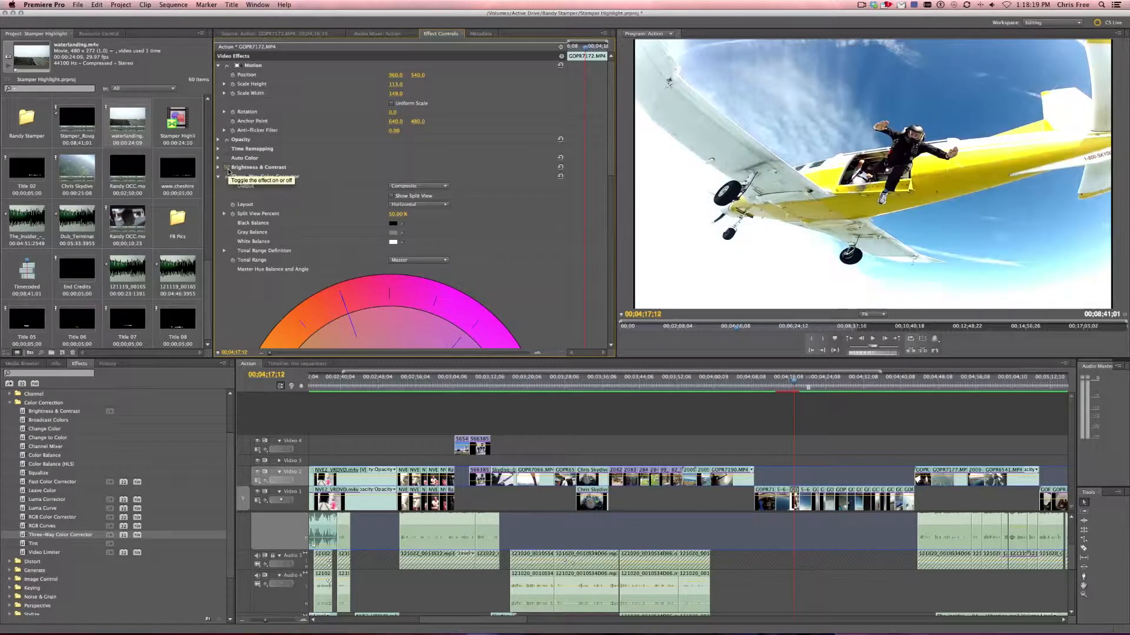
- Set the airplane clip's Contrast to -2.0 in the Brightness & Contrast effect
{"action": "left_click", "coordinate": [218, 167]}
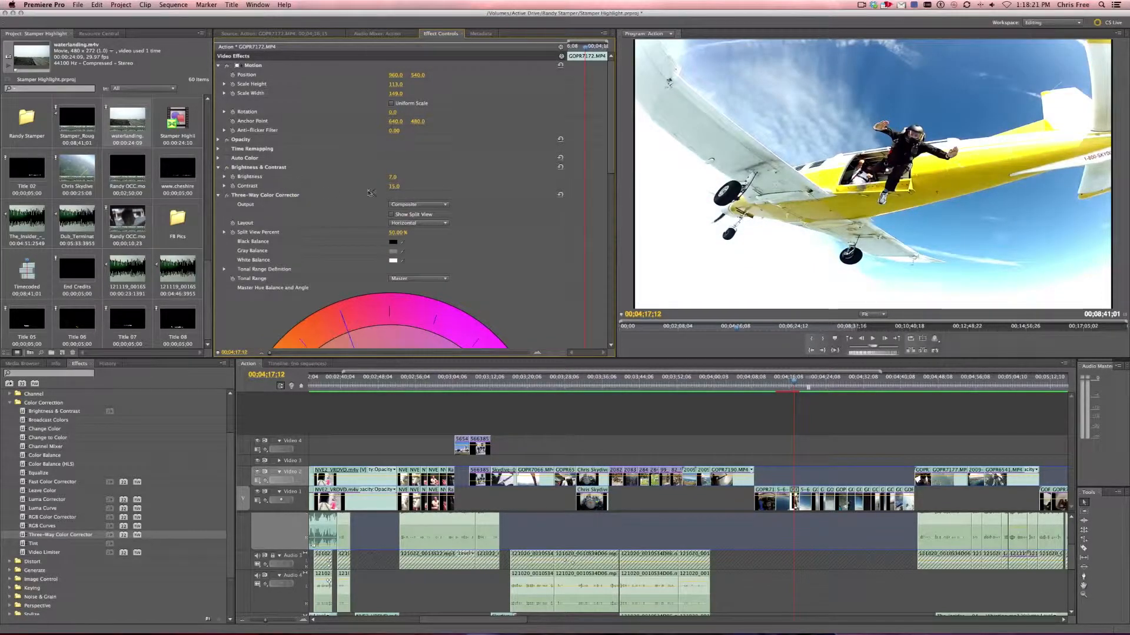
{"action": "mouse_move", "coordinate": [384, 186]}
{"action": "left_mouse_down"}
{"action": "mouse_move", "coordinate": [362, 186]}
{"action": "mouse_move", "coordinate": [384, 186]}
{"action": "left_mouse_up"}
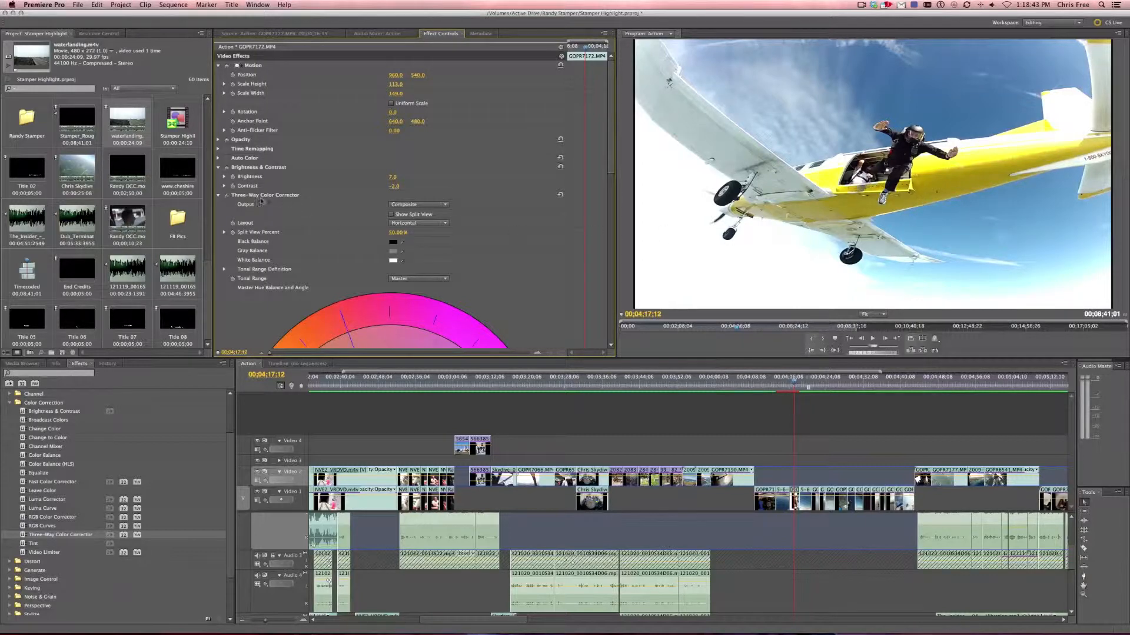
{"action": "left_click", "coordinate": [219, 197]}
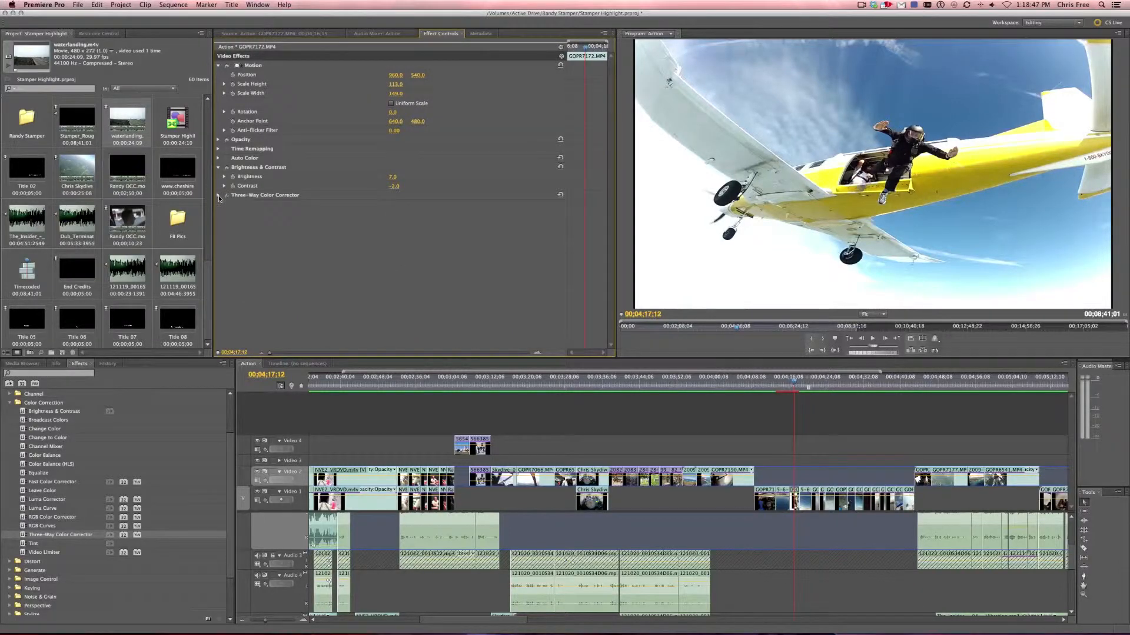
- Review the Three-Way Color Corrector's master levels and Secondary Color Correction settings on the airplane clip, and save the project
{"action": "left_click", "coordinate": [219, 197]}
{"action": "scroll", "coordinate": [247, 314], "scroll_direction": "down", "scroll_amount": 10}
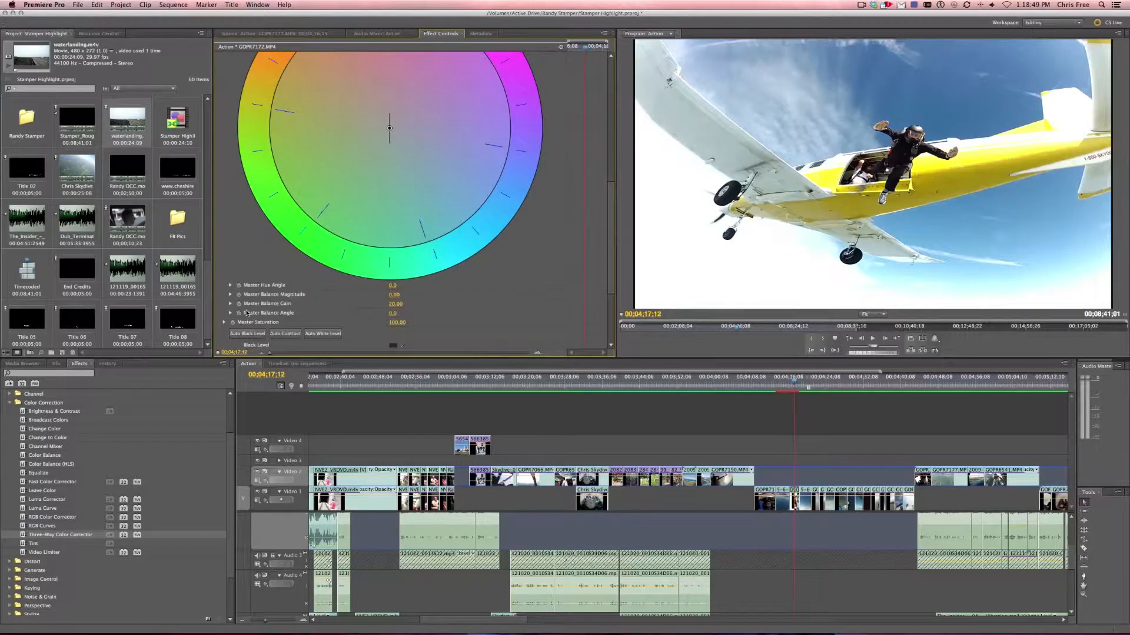
{"action": "scroll", "coordinate": [221, 316], "scroll_direction": "down", "scroll_amount": 5}
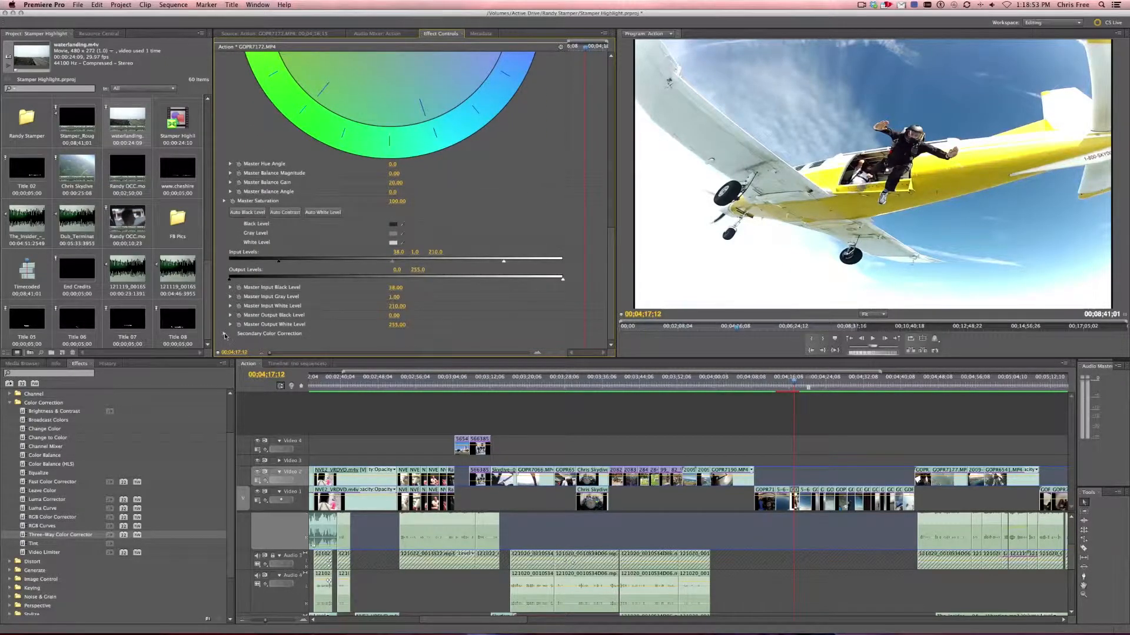
{"action": "left_click", "coordinate": [224, 333]}
{"action": "scroll", "coordinate": [514, 321], "scroll_direction": "down", "scroll_amount": 3}
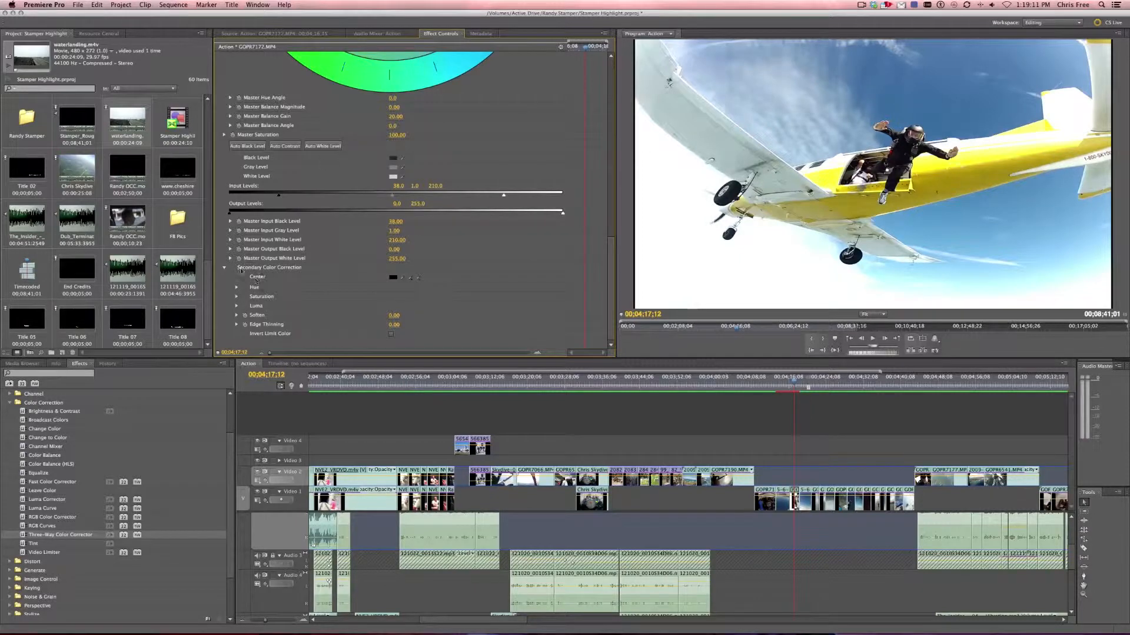
{"action": "left_click", "coordinate": [236, 296]}
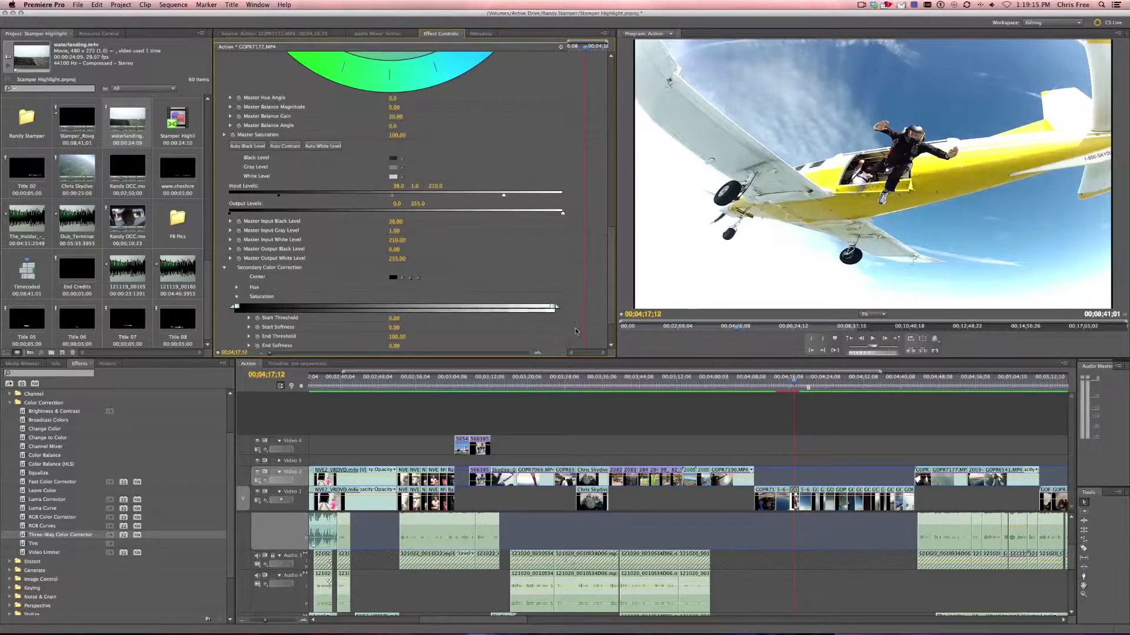
{"action": "scroll", "coordinate": [575, 291], "scroll_direction": "down", "scroll_amount": 3}
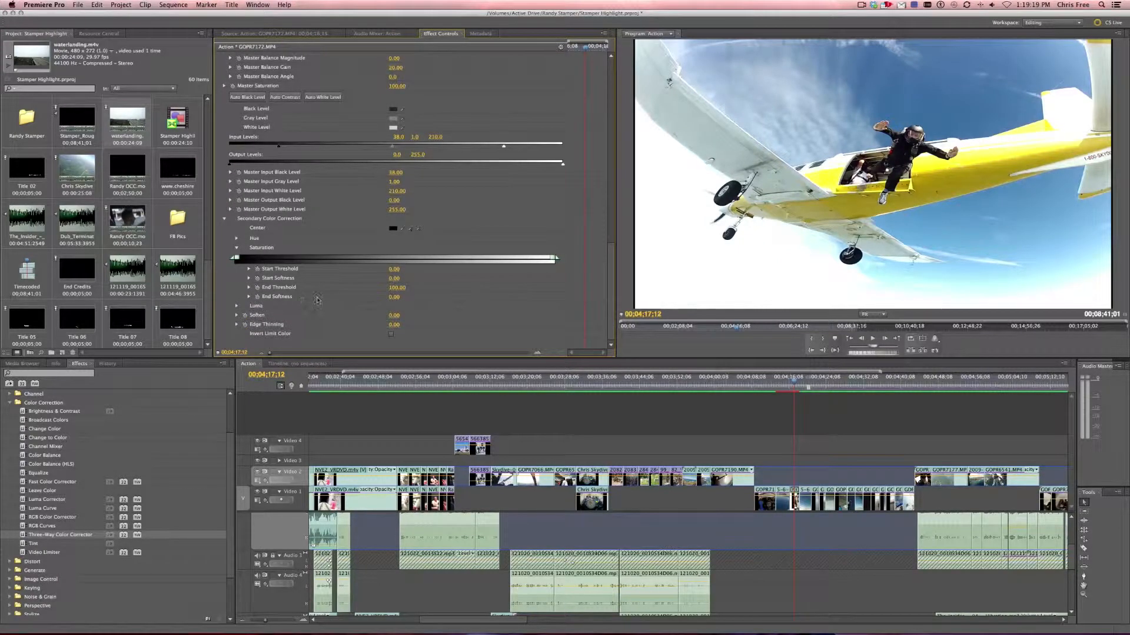
{"action": "left_click", "coordinate": [236, 316]}
{"action": "left_click", "coordinate": [230, 174]}
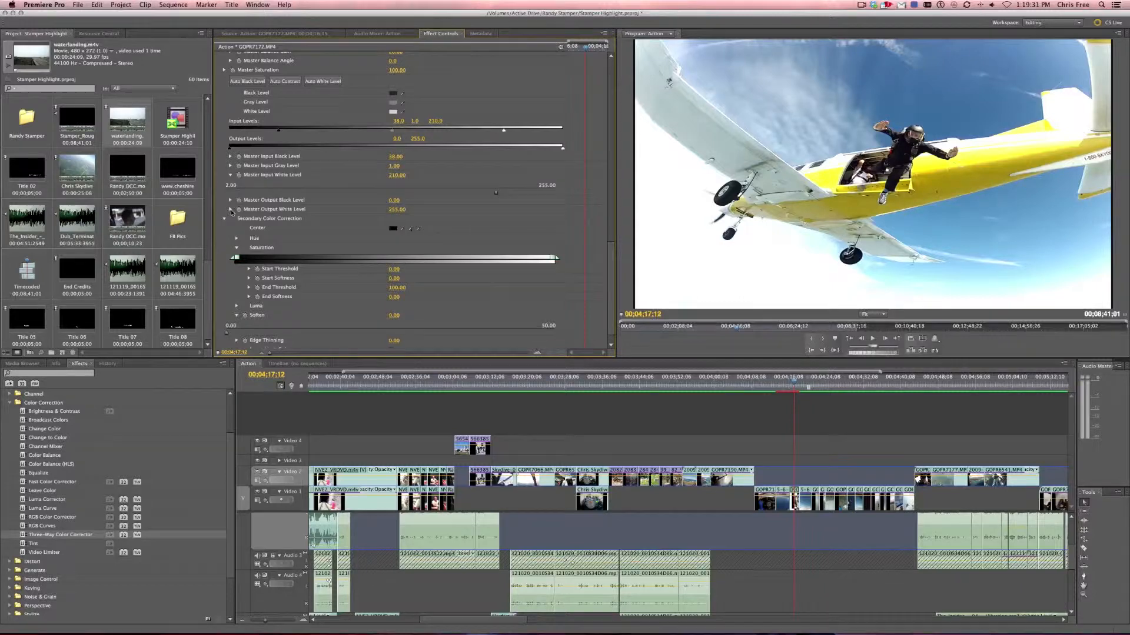
{"action": "left_click", "coordinate": [231, 210]}
{"action": "left_click", "coordinate": [231, 210]}
{"action": "left_click", "coordinate": [230, 176]}
{"action": "left_click", "coordinate": [224, 202]}
{"action": "key", "text": "super+s"}
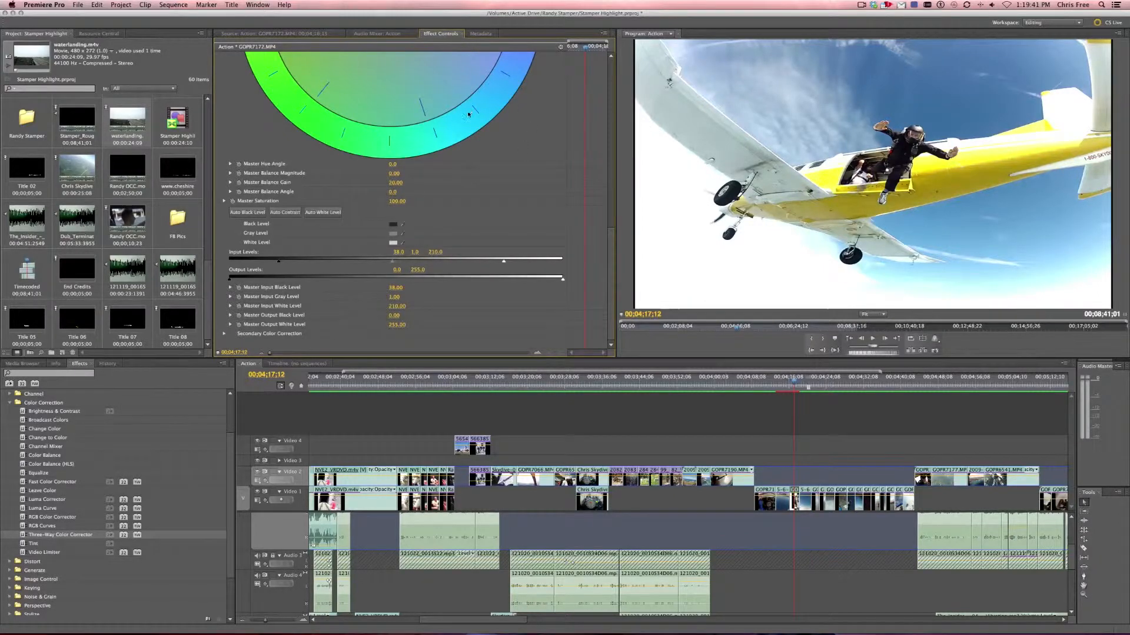
{"action": "scroll", "coordinate": [390, 101], "scroll_direction": "up", "scroll_amount": 10}
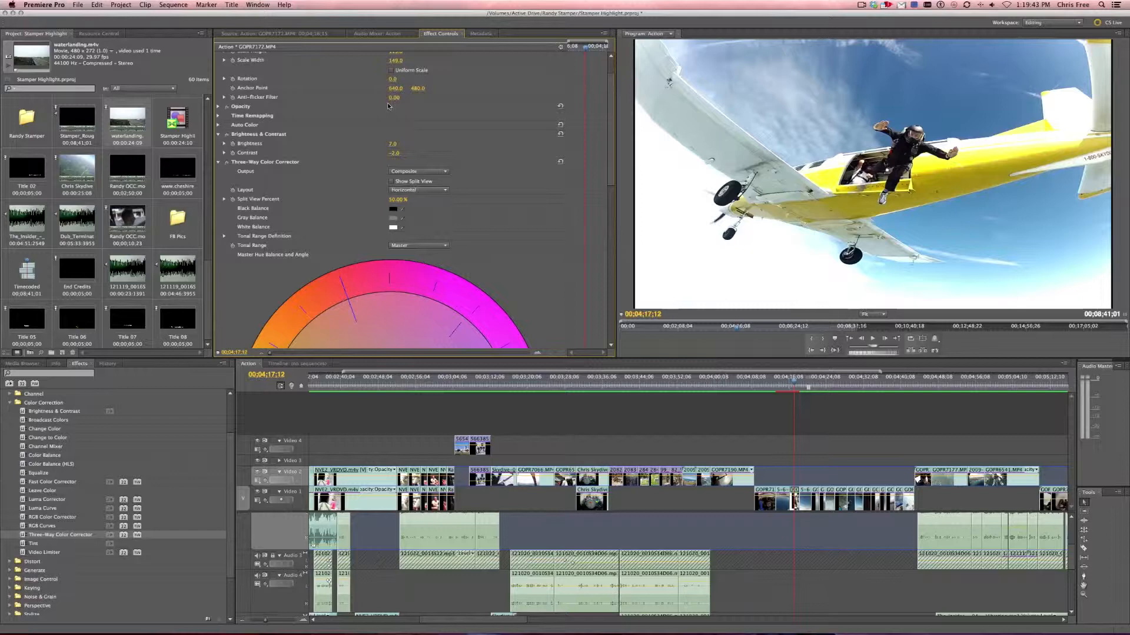
{"action": "left_click", "coordinate": [219, 162]}
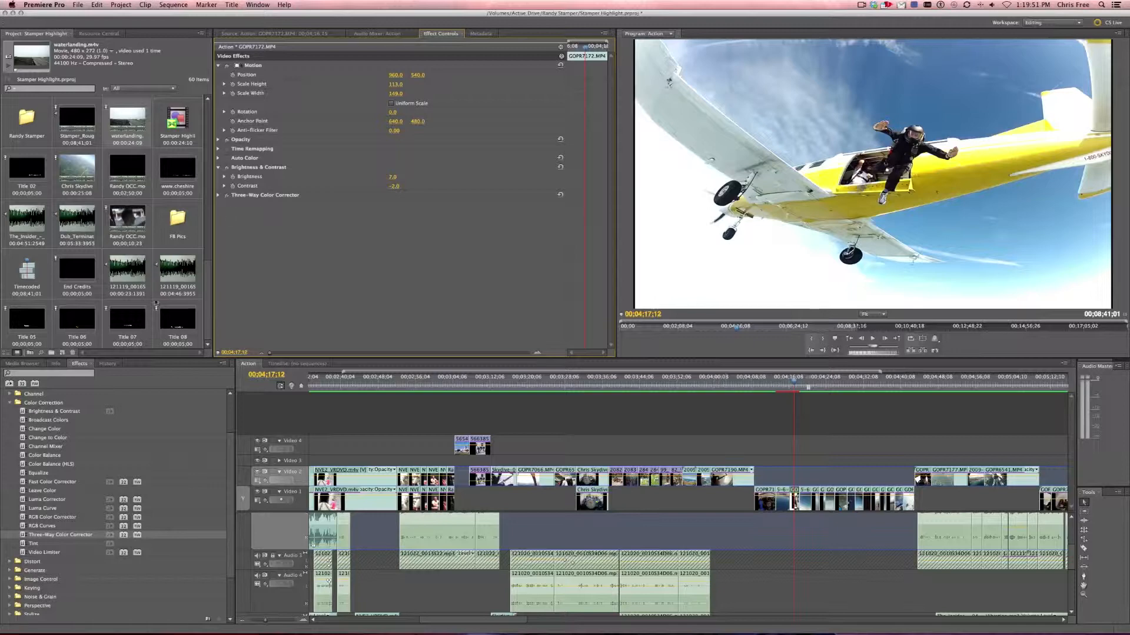
- Add a second Three-Way Color Corrector to the airplane clip and shift its highlights toward blue with a balance magnitude of 100
{"action": "left_click_drag", "start_coordinate": [23, 535], "coordinate": [265, 153]}
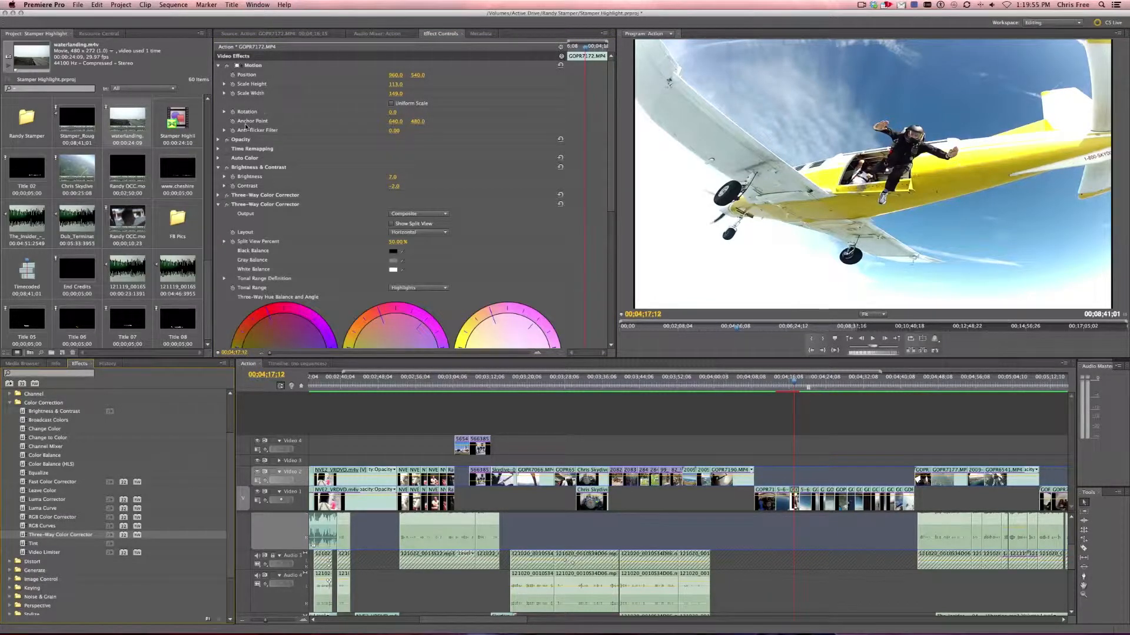
{"action": "left_click", "coordinate": [248, 205]}
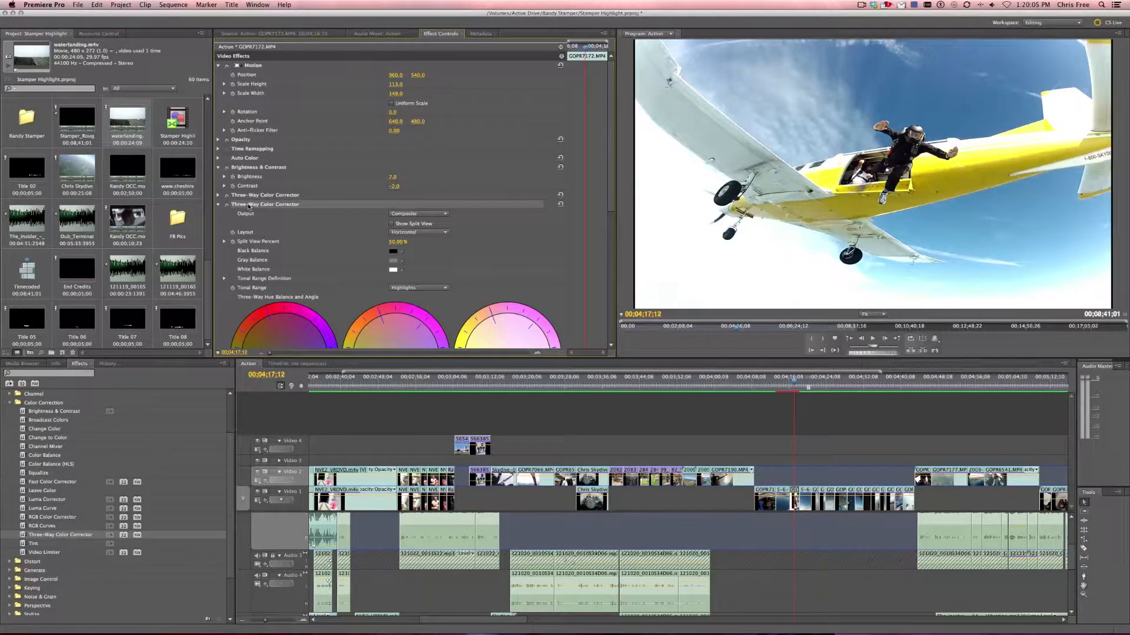
{"action": "scroll", "coordinate": [259, 226], "scroll_direction": "down", "scroll_amount": 3}
{"action": "left_click_drag", "start_coordinate": [595, 318], "coordinate": [610, 322]}
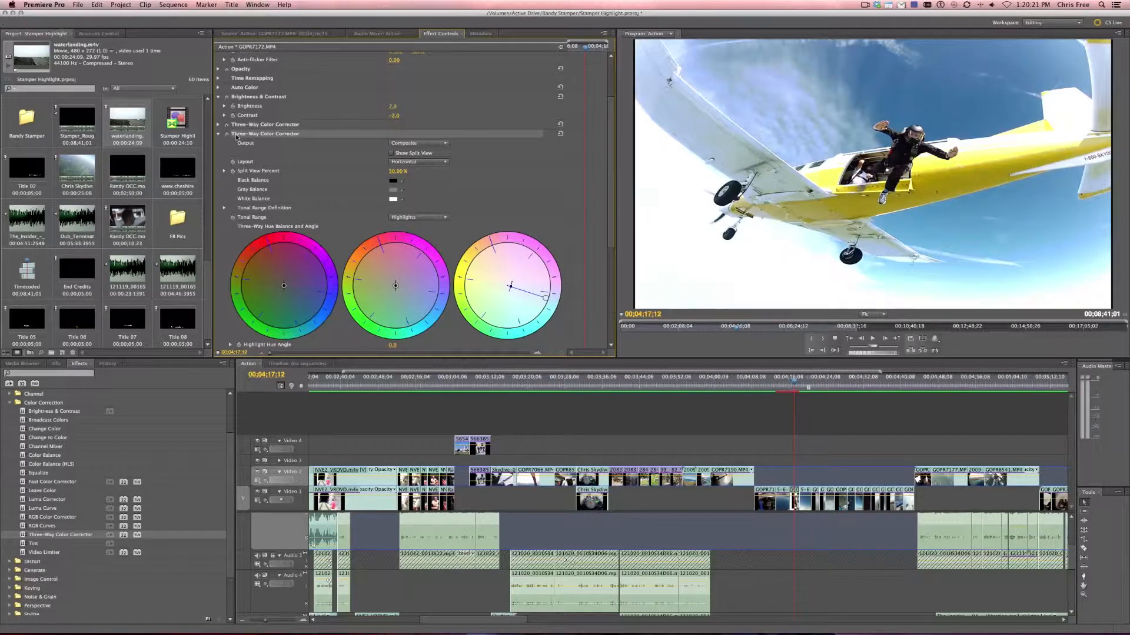
- Try removing the first Three-Way Color Corrector from the airplane clip, keeping only the newly added one
{"action": "left_click", "coordinate": [235, 124]}
{"action": "key", "text": "Delete"}
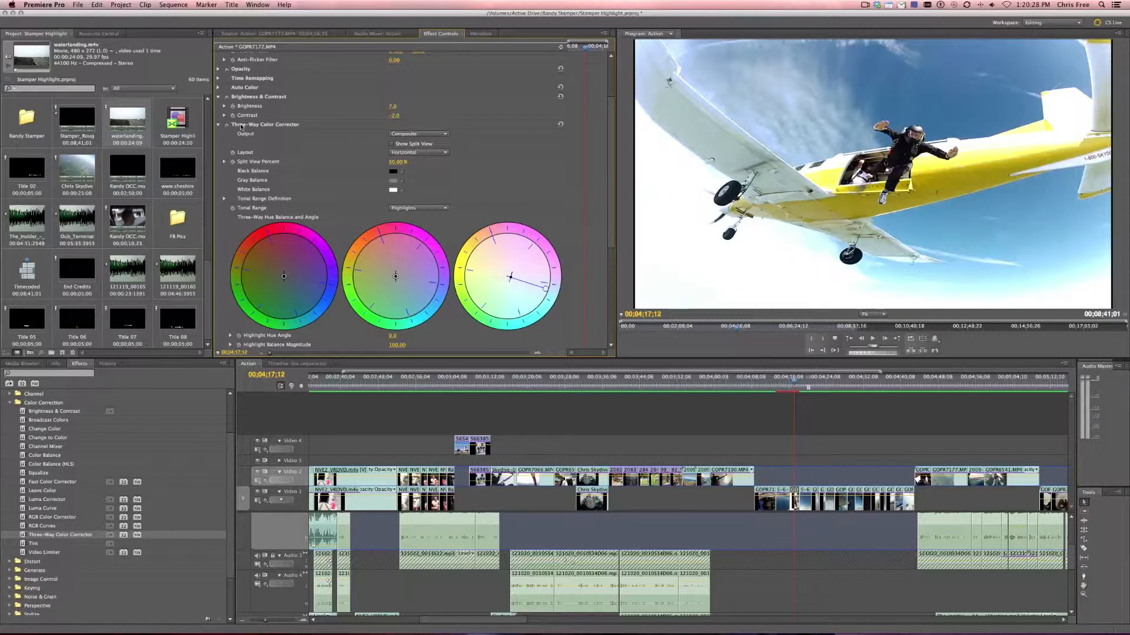
{"action": "left_click", "coordinate": [218, 124]}
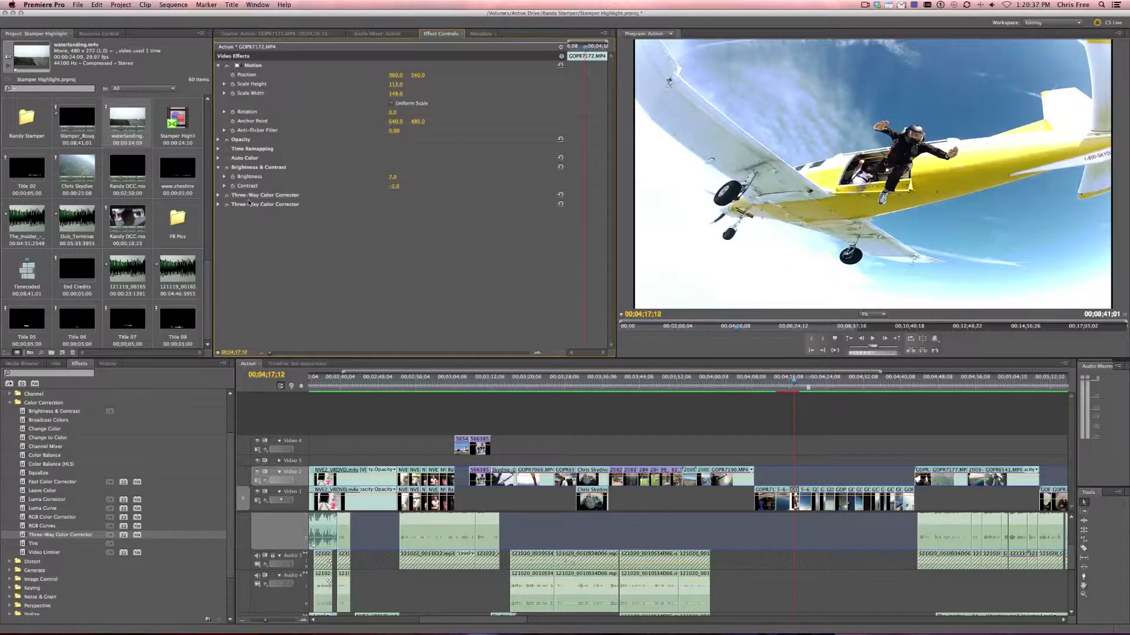
- Delete the second Three-Way Color Corrector from the airplane clip
{"action": "mouse_move", "coordinate": [247, 206]}
{"action": "left_mouse_down"}
{"action": "mouse_move", "coordinate": [245, 191]}
{"action": "mouse_move", "coordinate": [246, 209]}
{"action": "left_mouse_up"}
{"action": "left_click", "coordinate": [258, 204]}
{"action": "key", "text": "Delete"}
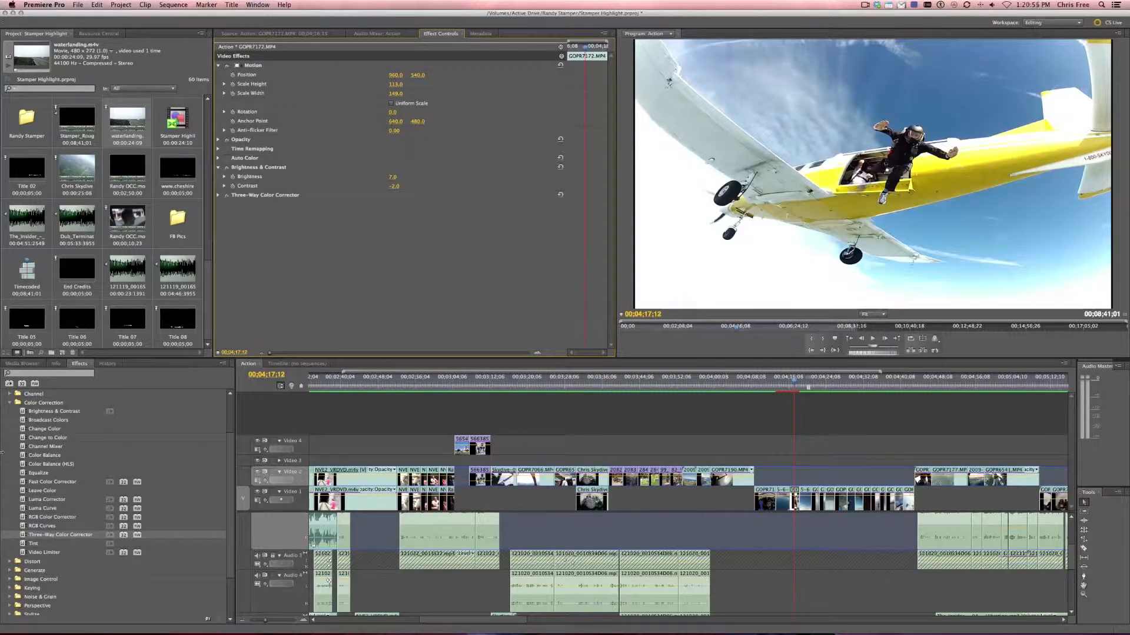
- Apply the Broadcast Colors effect to the airplane clip and check its NTSC broadcast locale option
{"action": "left_click_drag", "start_coordinate": [24, 420], "coordinate": [800, 502]}
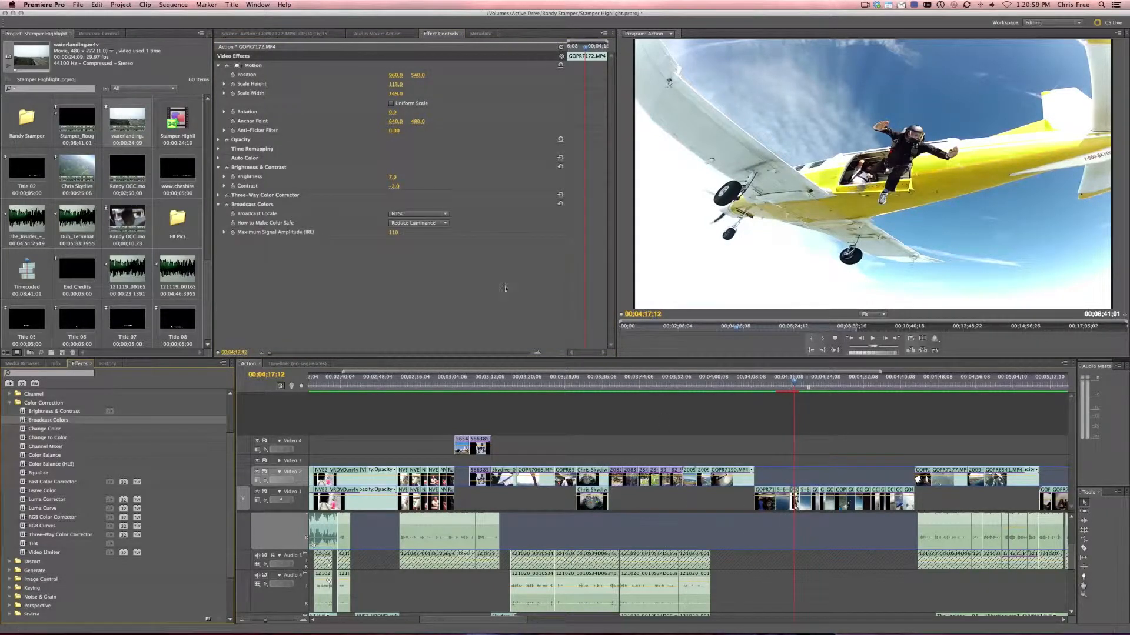
{"action": "left_click", "coordinate": [407, 216]}
{"action": "left_click", "coordinate": [462, 273]}
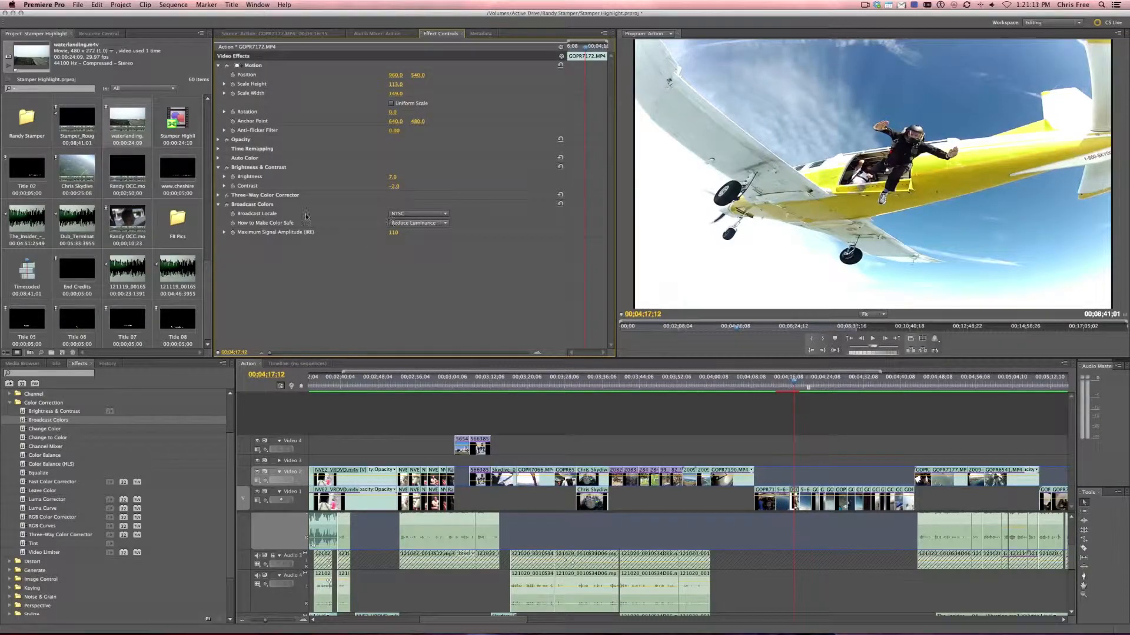
- Try applying Broadcast Colors to all clips in the sequence at once, and undo it
{"action": "key", "text": "super+a"}
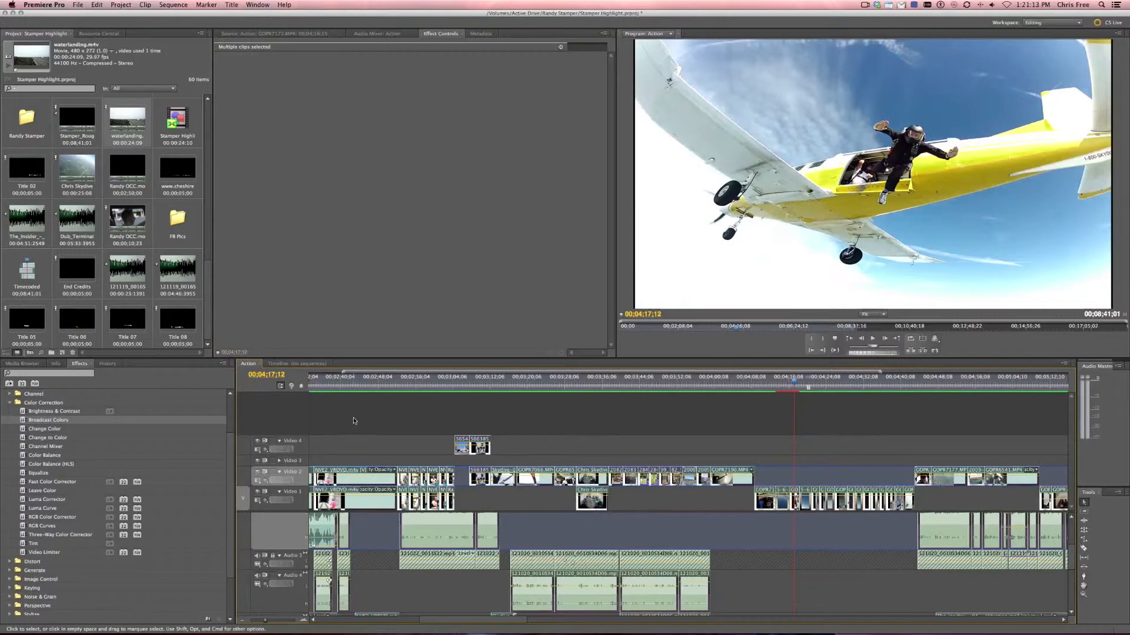
{"action": "left_click_drag", "start_coordinate": [33, 420], "coordinate": [466, 444]}
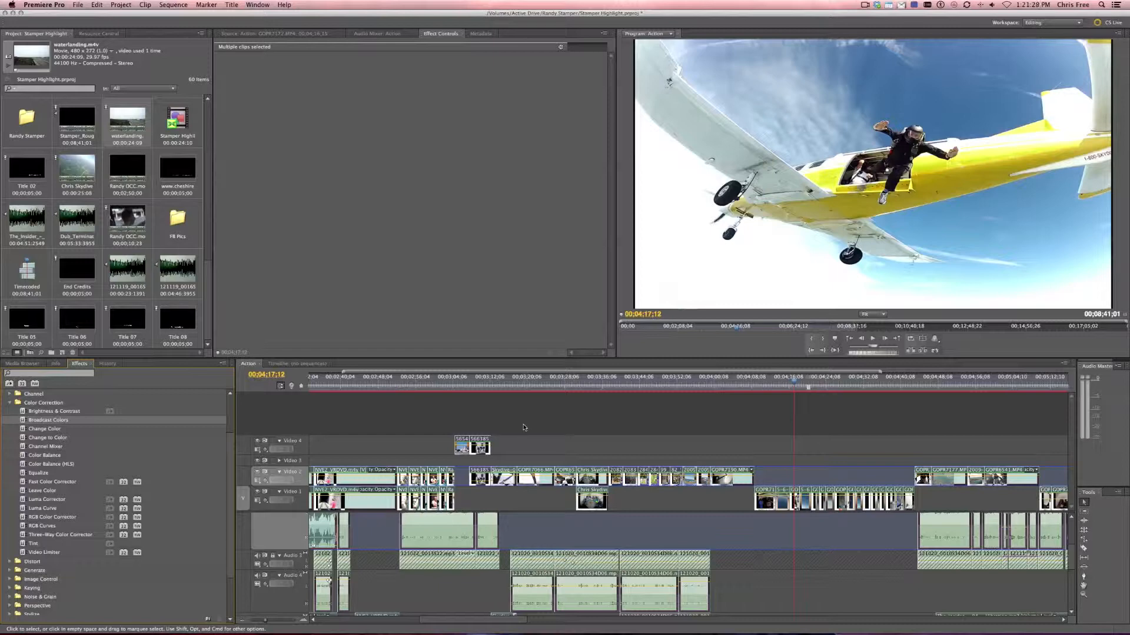
{"action": "key", "text": "super+z"}
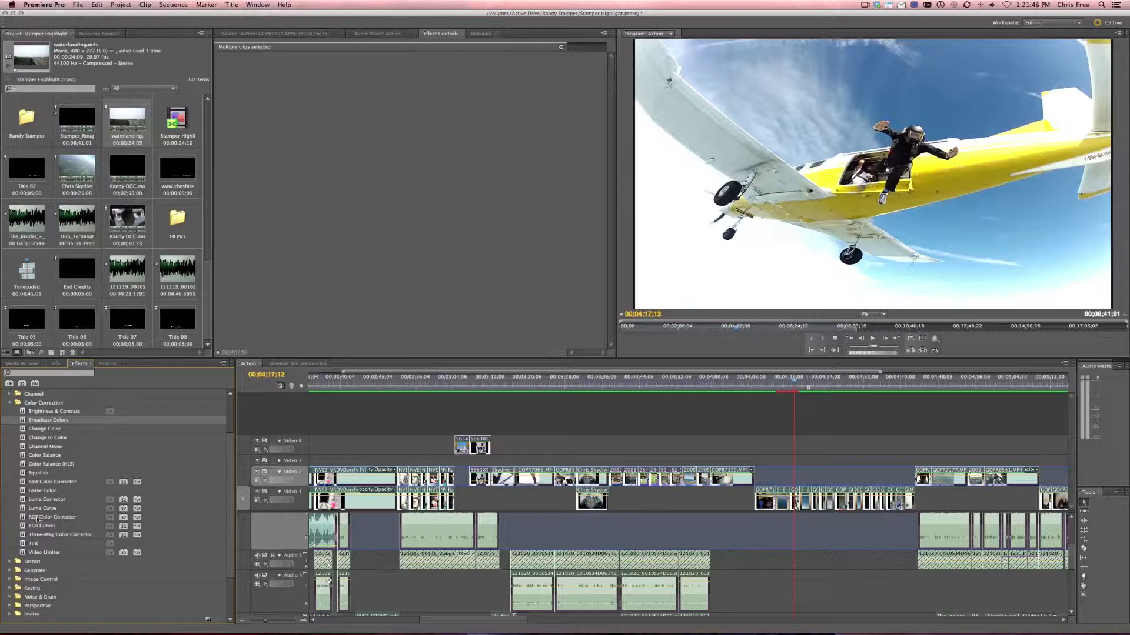
{"action": "left_click", "coordinate": [10, 403]}
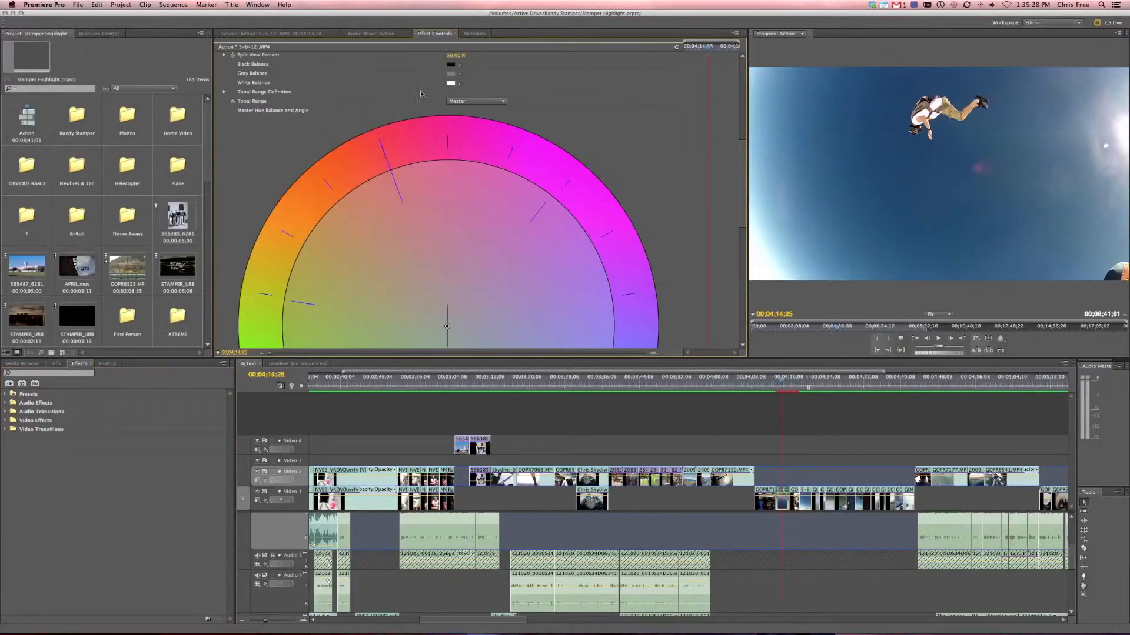
- Set the skydiver clip's tonal range to Shadows and shift its shadow, midtone and highlight balances toward orange-yellow, with shadow balance magnitude 100
{"action": "left_click", "coordinate": [471, 103]}
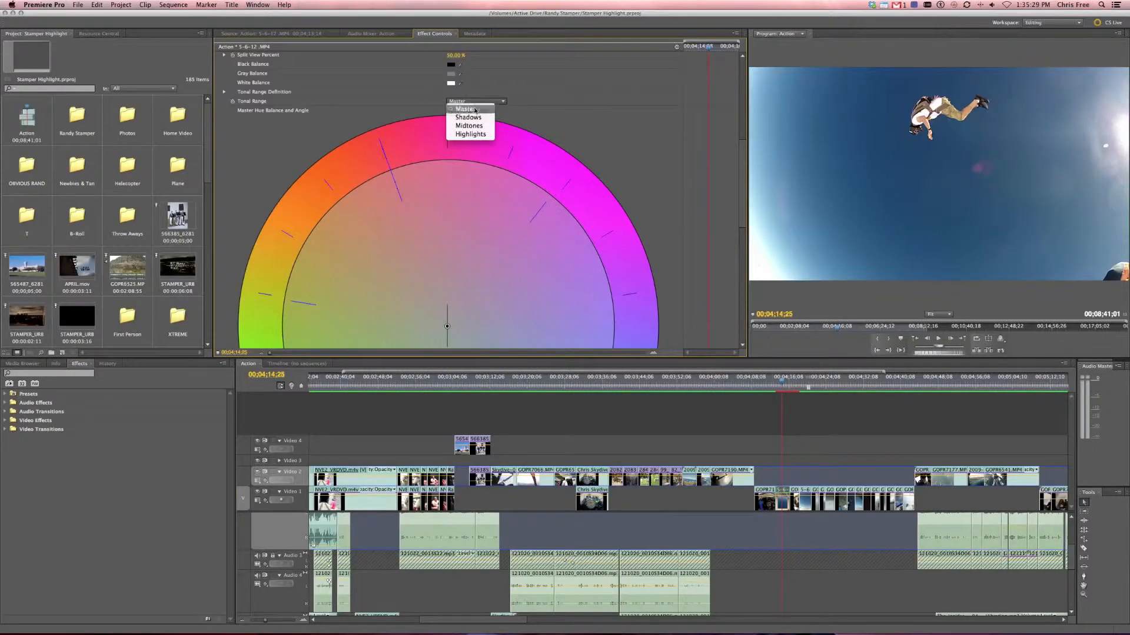
{"action": "left_click", "coordinate": [480, 119]}
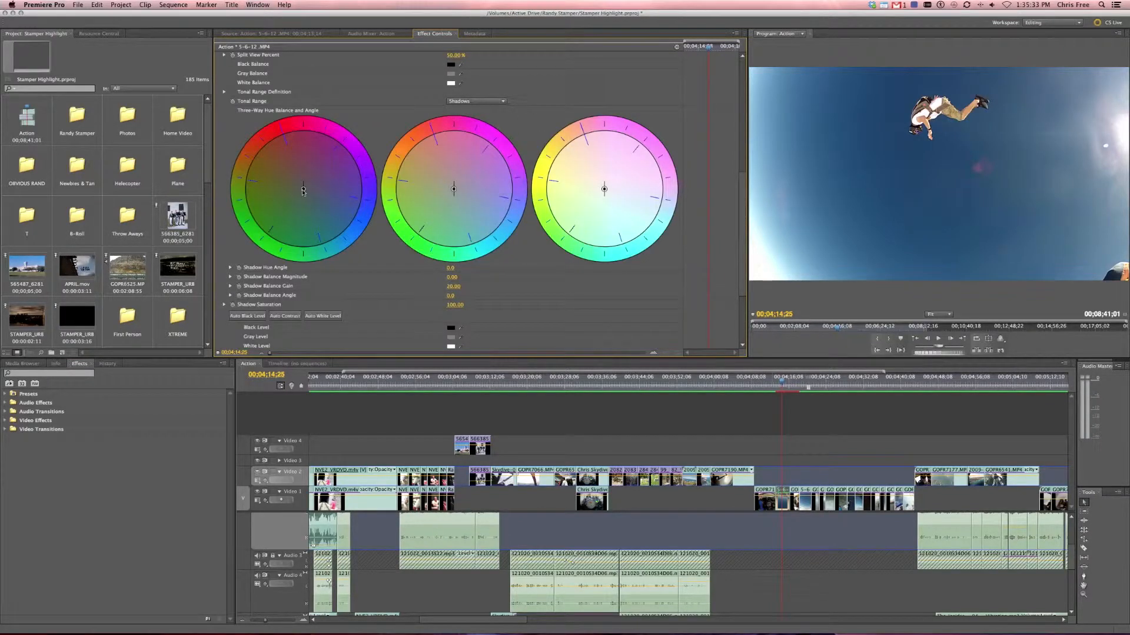
{"action": "left_click_drag", "start_coordinate": [305, 189], "coordinate": [389, 280]}
{"action": "left_click_drag", "start_coordinate": [300, 217], "coordinate": [249, 154]}
{"action": "left_click_drag", "start_coordinate": [454, 189], "coordinate": [311, 126]}
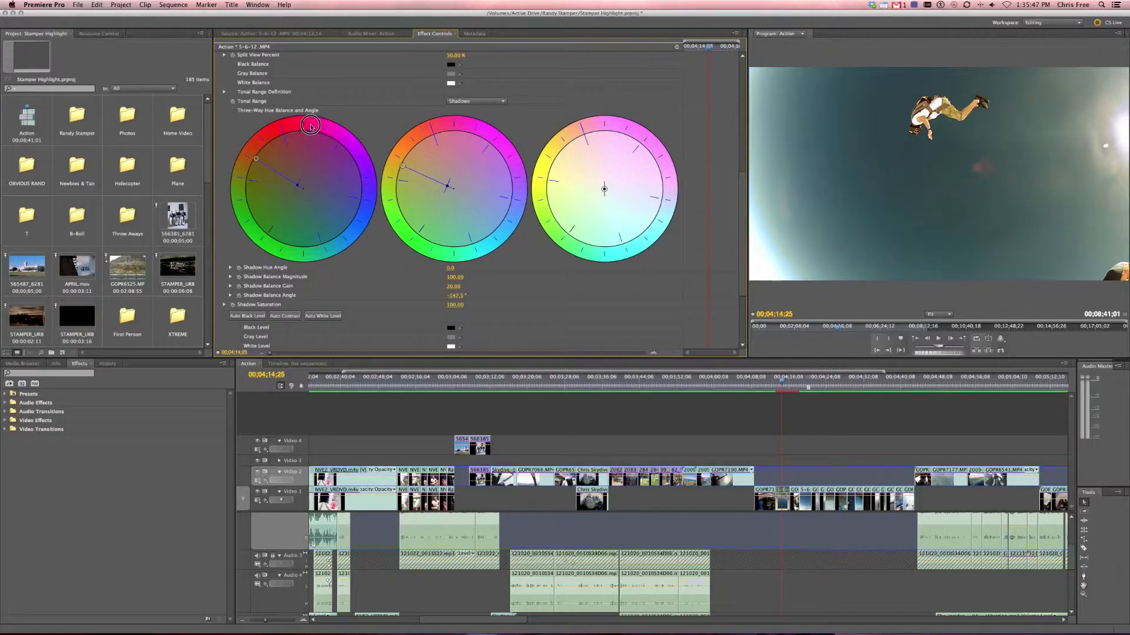
{"action": "left_click_drag", "start_coordinate": [603, 190], "coordinate": [537, 154]}
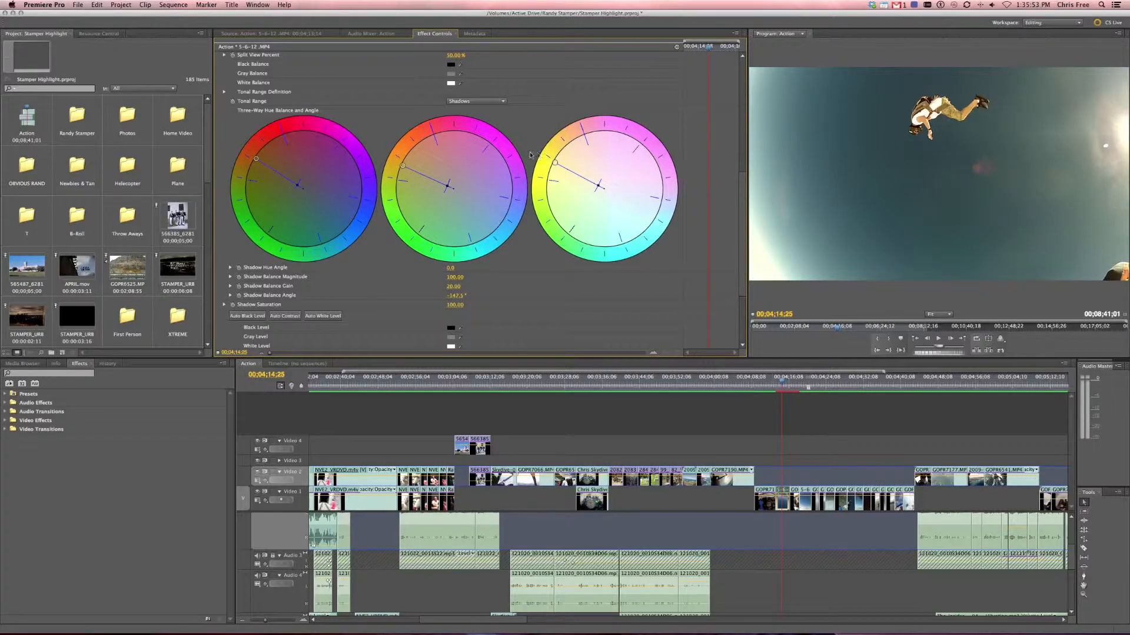
- Switch the tonal range to Midtones and pull the shadow, midtone and highlight balances back toward the wheel centers
{"action": "left_click", "coordinate": [472, 104]}
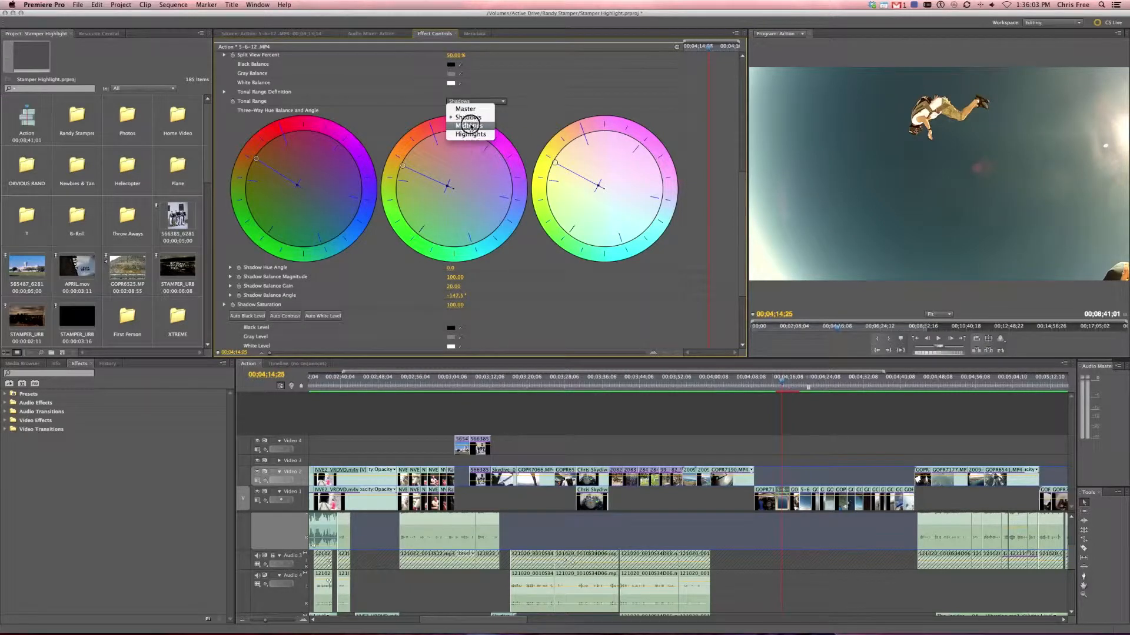
{"action": "left_click", "coordinate": [470, 125]}
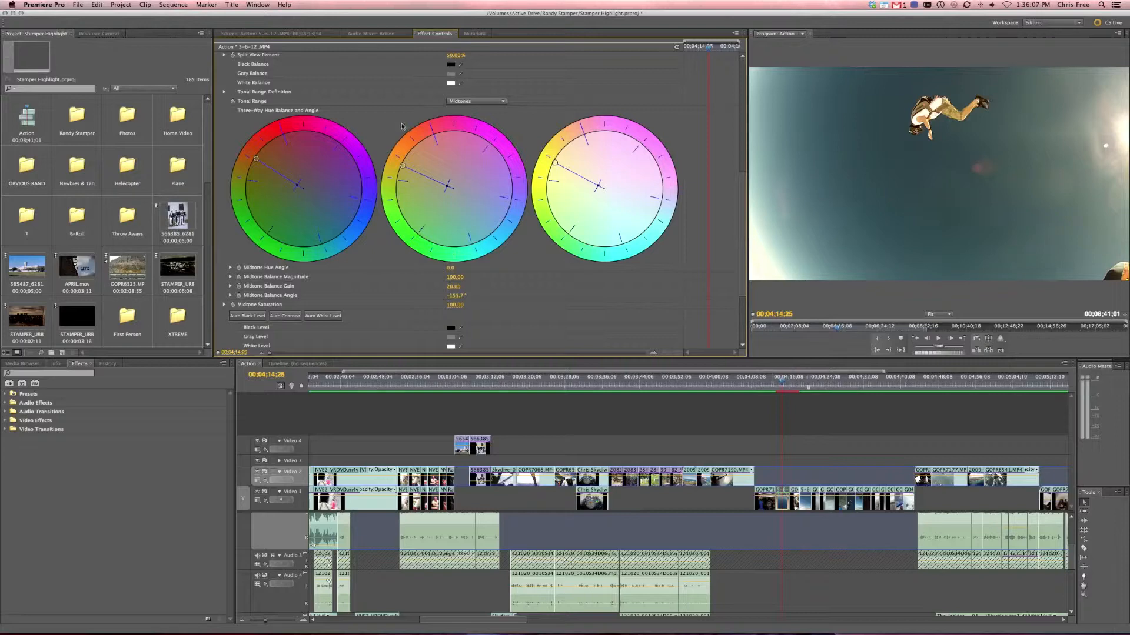
{"action": "left_click_drag", "start_coordinate": [255, 160], "coordinate": [281, 180]}
{"action": "left_click_drag", "start_coordinate": [402, 166], "coordinate": [443, 185]}
{"action": "left_click_drag", "start_coordinate": [558, 165], "coordinate": [585, 189]}
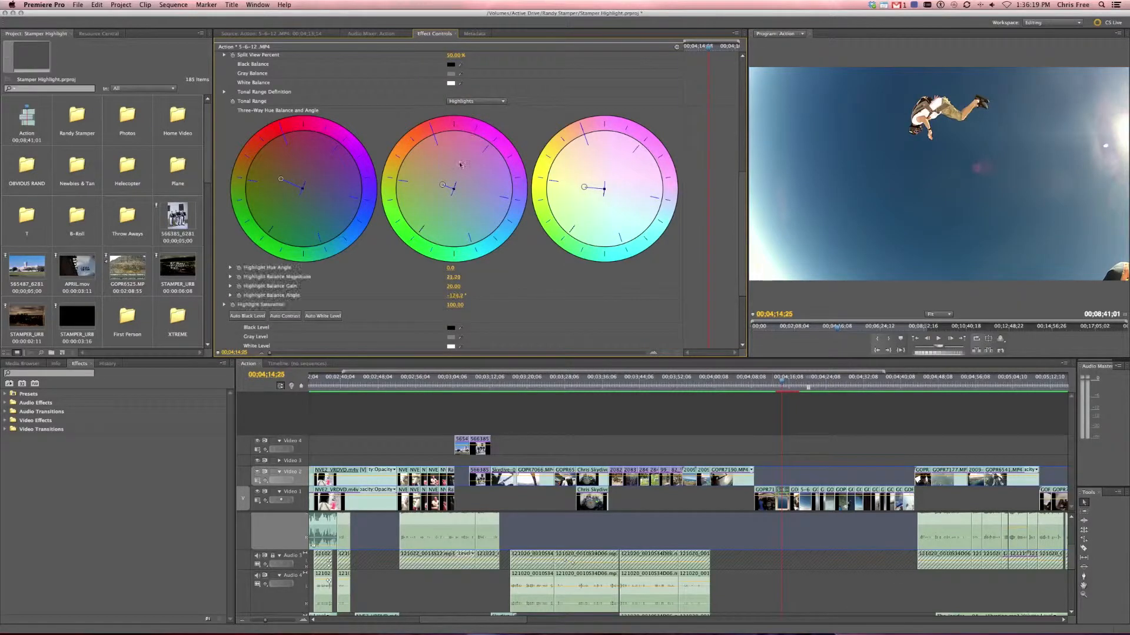
- Push the skydiver clip's shadow, midtone and highlight balances toward violet-magenta, with highlight balance magnitude 100
{"action": "left_click_drag", "start_coordinate": [282, 183], "coordinate": [465, 137]}
{"action": "left_click_drag", "start_coordinate": [444, 185], "coordinate": [540, 130]}
{"action": "left_click_drag", "start_coordinate": [582, 185], "coordinate": [827, 165]}
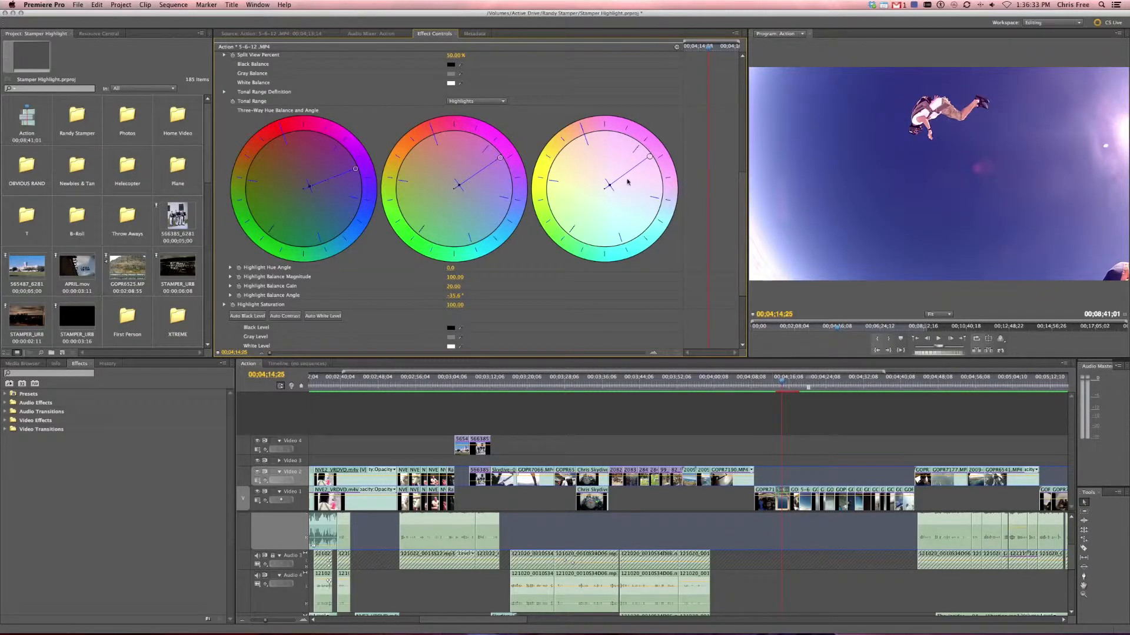
- Rework the highlight balance to a gain of 1.00 and a magnitude of about 54.7 at an angle of about -51°
{"action": "left_click_drag", "start_coordinate": [650, 157], "coordinate": [646, 261]}
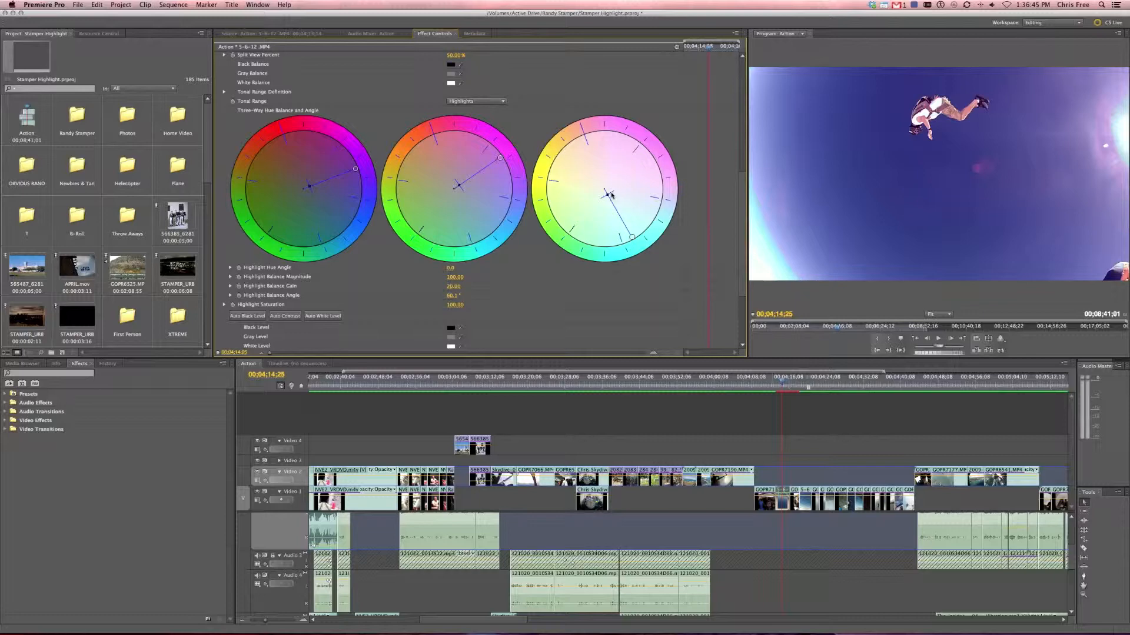
{"action": "mouse_move", "coordinate": [610, 195]}
{"action": "left_mouse_down"}
{"action": "mouse_move", "coordinate": [637, 234]}
{"action": "mouse_move", "coordinate": [613, 193]}
{"action": "left_mouse_up"}
{"action": "left_click_drag", "start_coordinate": [633, 238], "coordinate": [606, 187]}
{"action": "left_click_drag", "start_coordinate": [632, 172], "coordinate": [586, 141]}
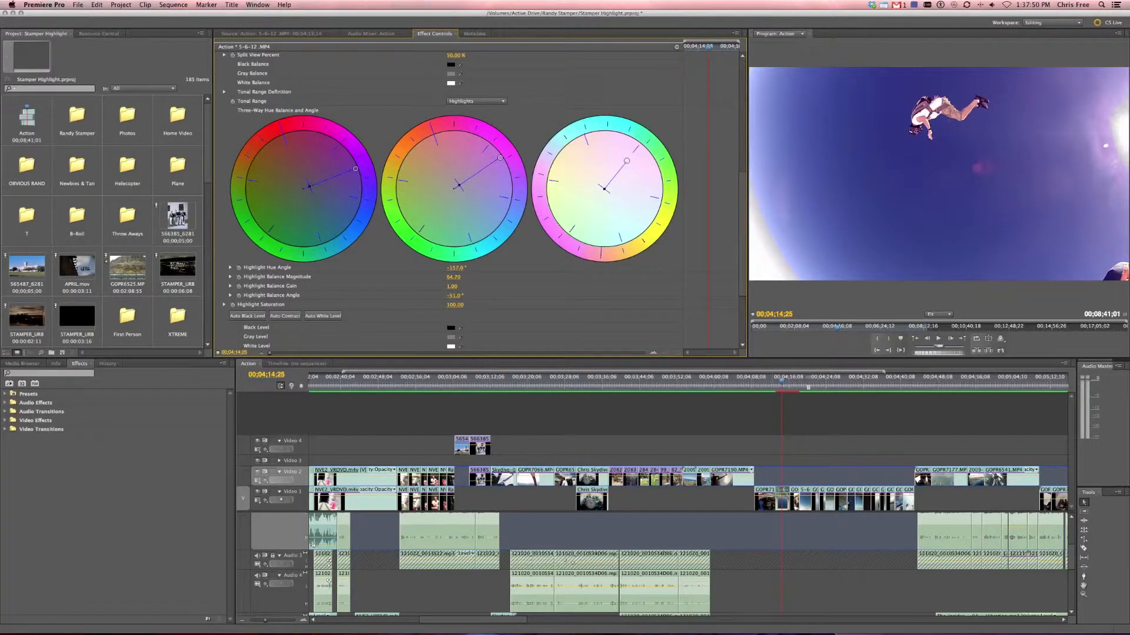
- Save the project and rotate the highlight color wheel to a hue angle of about 15°
{"action": "key", "text": "super+s"}
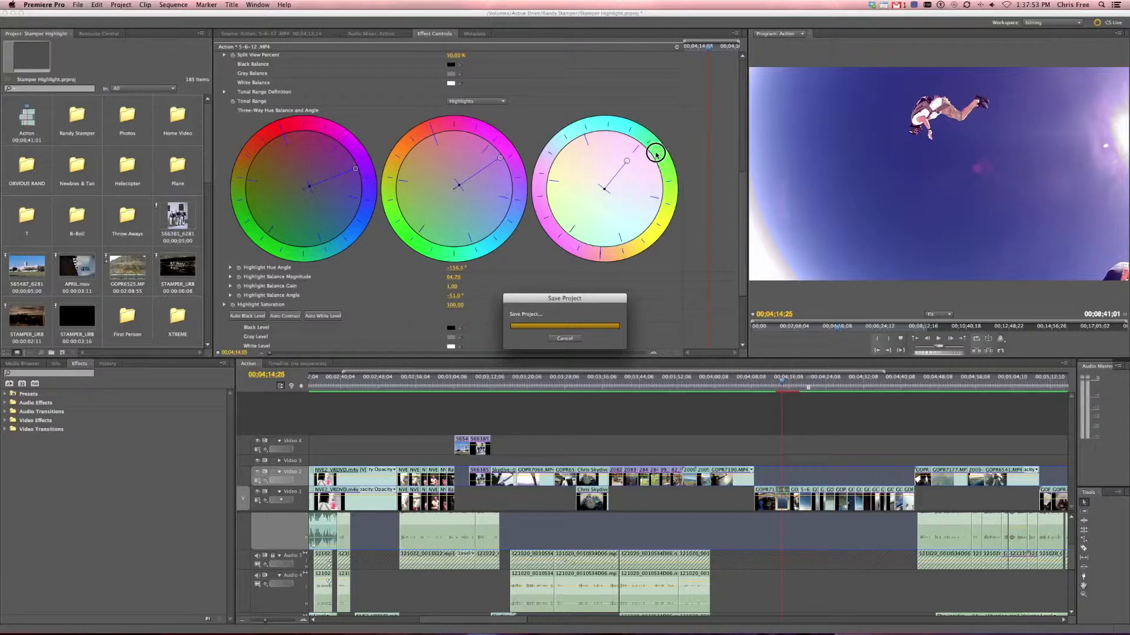
{"action": "left_click_drag", "start_coordinate": [601, 254], "coordinate": [586, 251]}
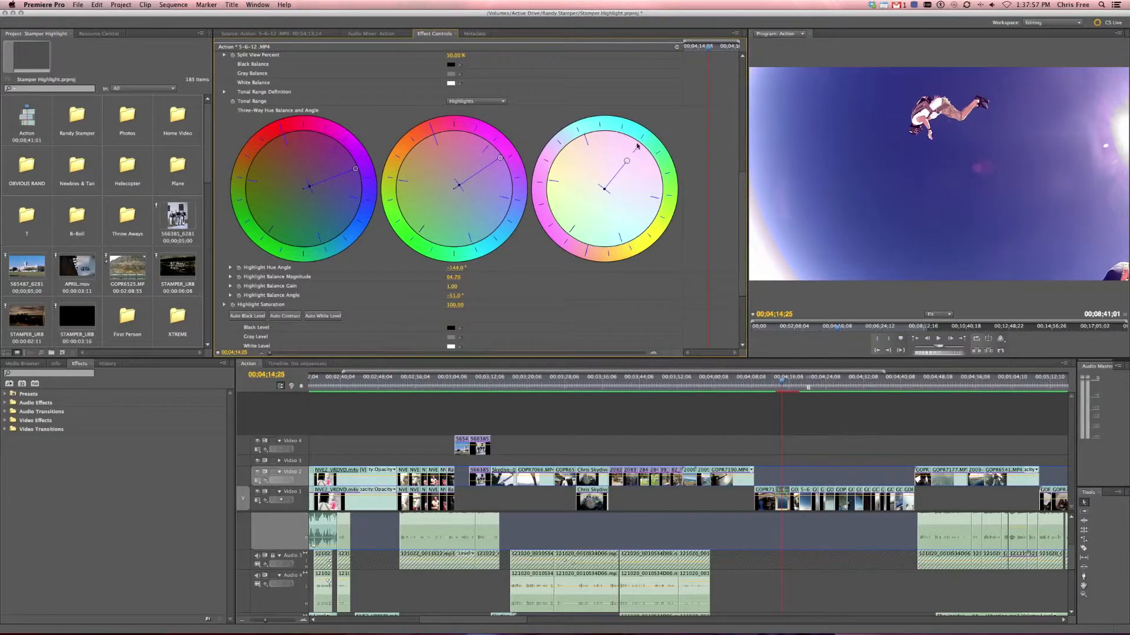
{"action": "left_click_drag", "start_coordinate": [587, 124], "coordinate": [531, 137]}
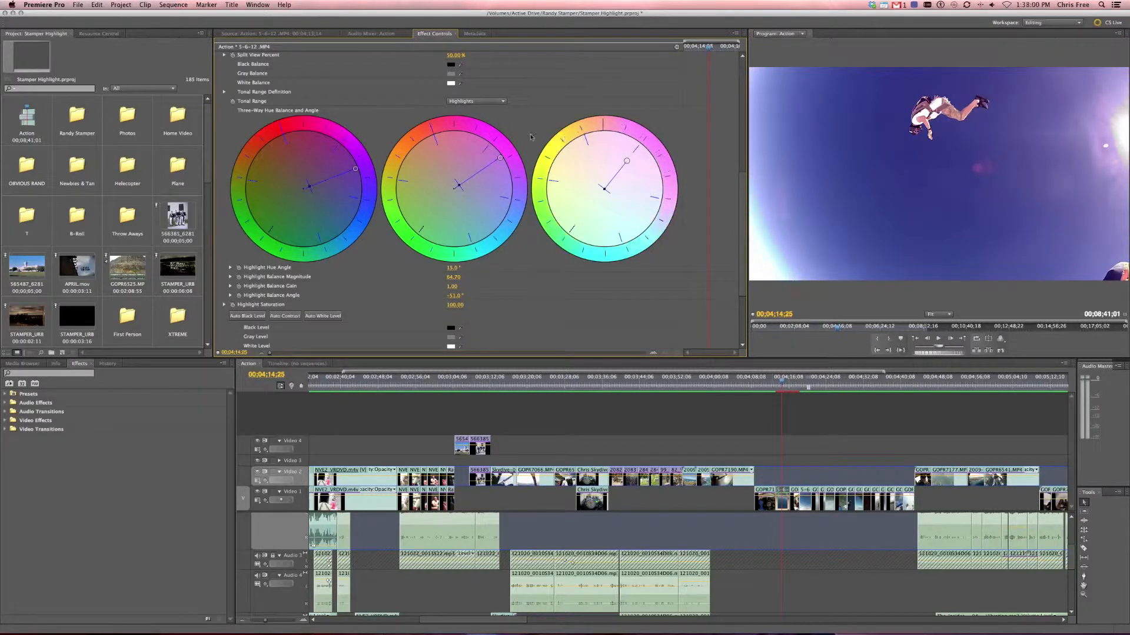
- Switch the skydiver clip's tonal range to Master and push the master balance fully toward red
{"action": "left_click", "coordinate": [470, 101]}
{"action": "left_click", "coordinate": [477, 129]}
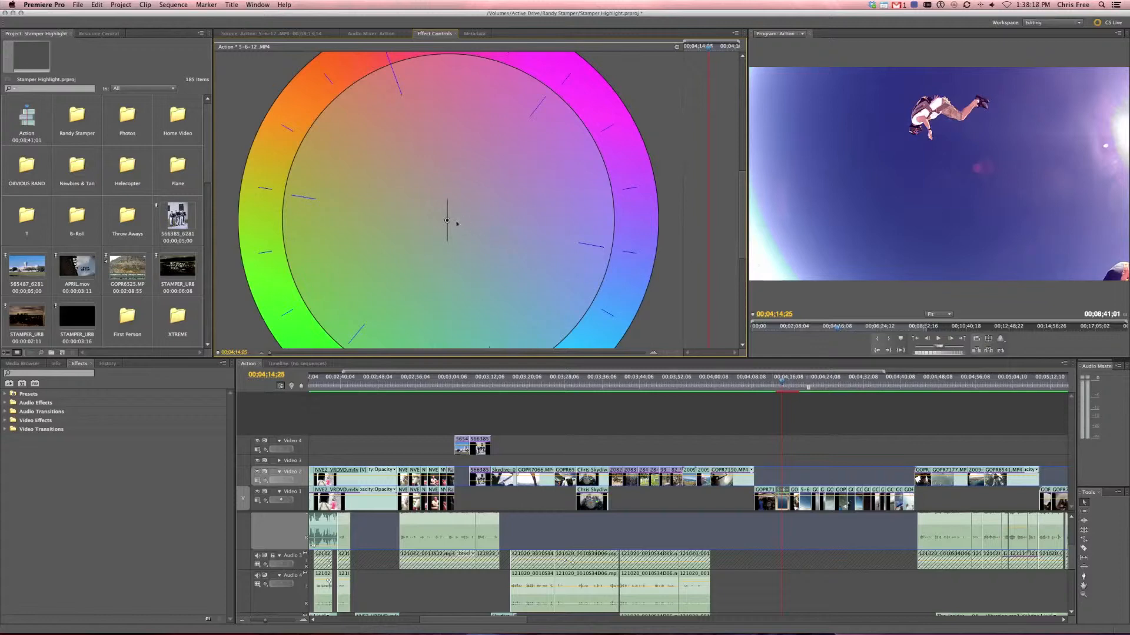
{"action": "left_click_drag", "start_coordinate": [448, 221], "coordinate": [391, 66]}
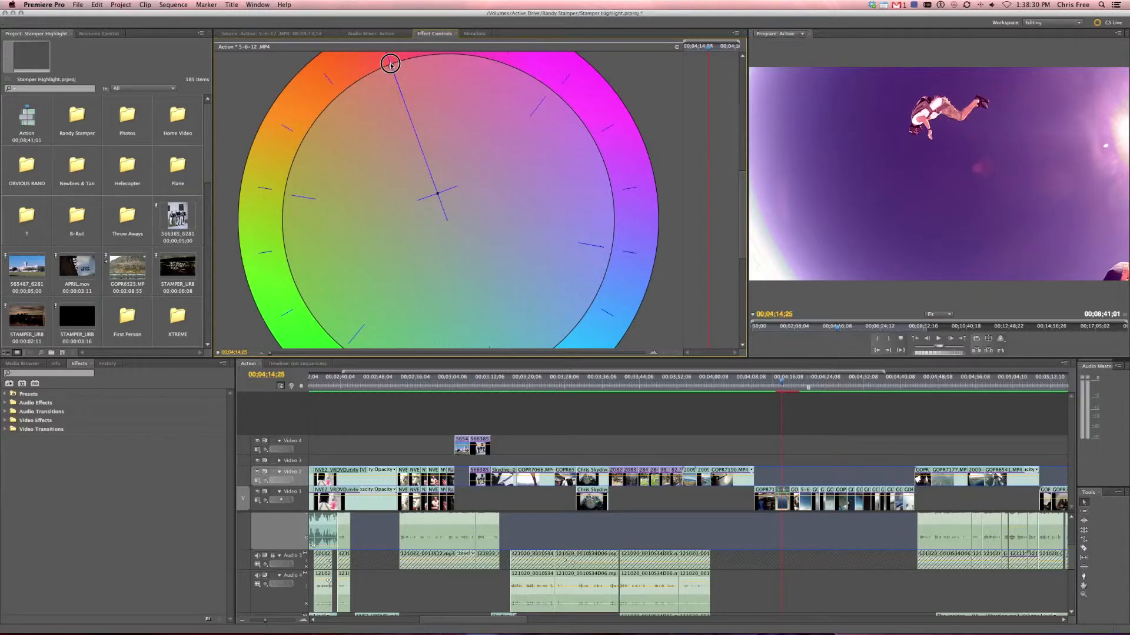
{"action": "scroll", "coordinate": [391, 66], "scroll_direction": "down", "scroll_amount": 1}
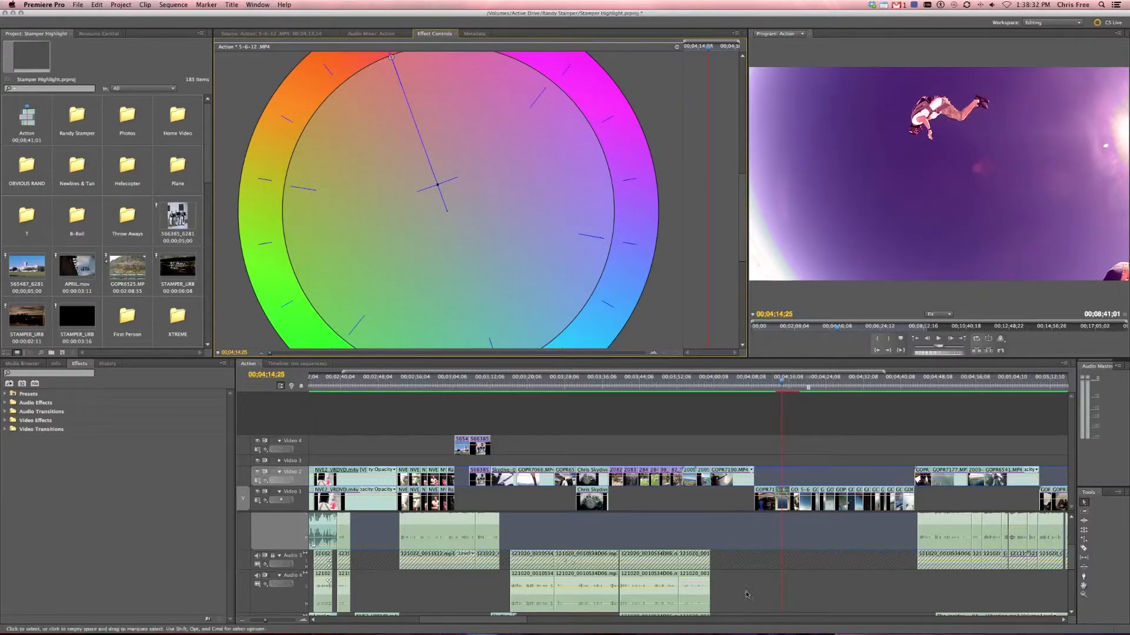
- Go to the man's face close-up at 00;02;12;11 and apply the Three-Way Color Corrector to that NVE2_VRDVD.m4v clip
{"action": "left_click", "coordinate": [725, 386]}
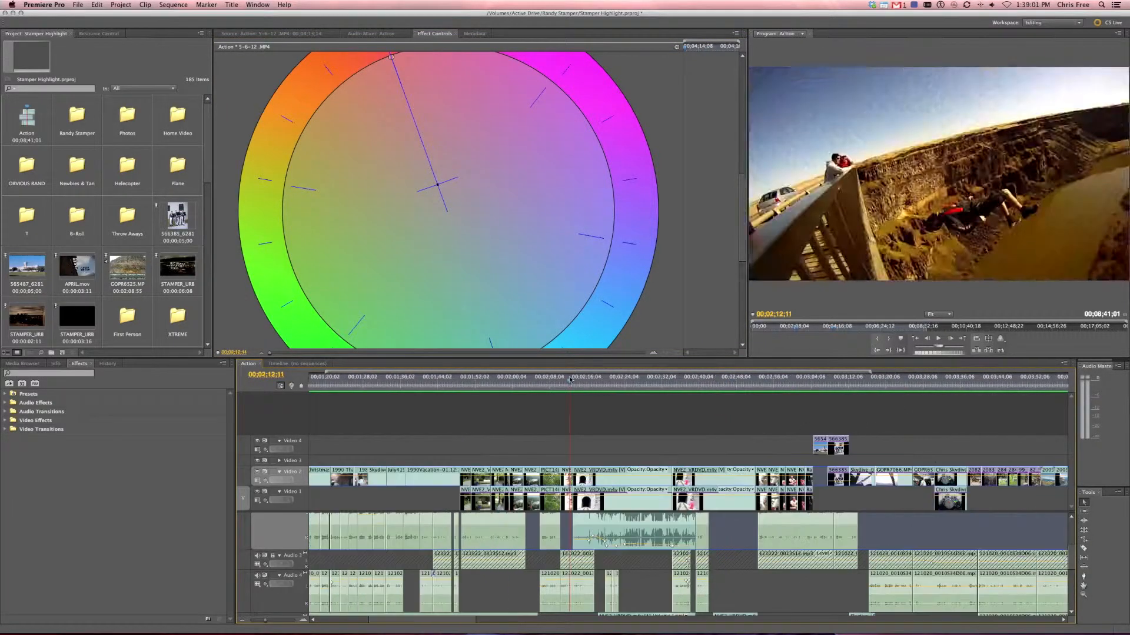
{"action": "left_click", "coordinate": [570, 382]}
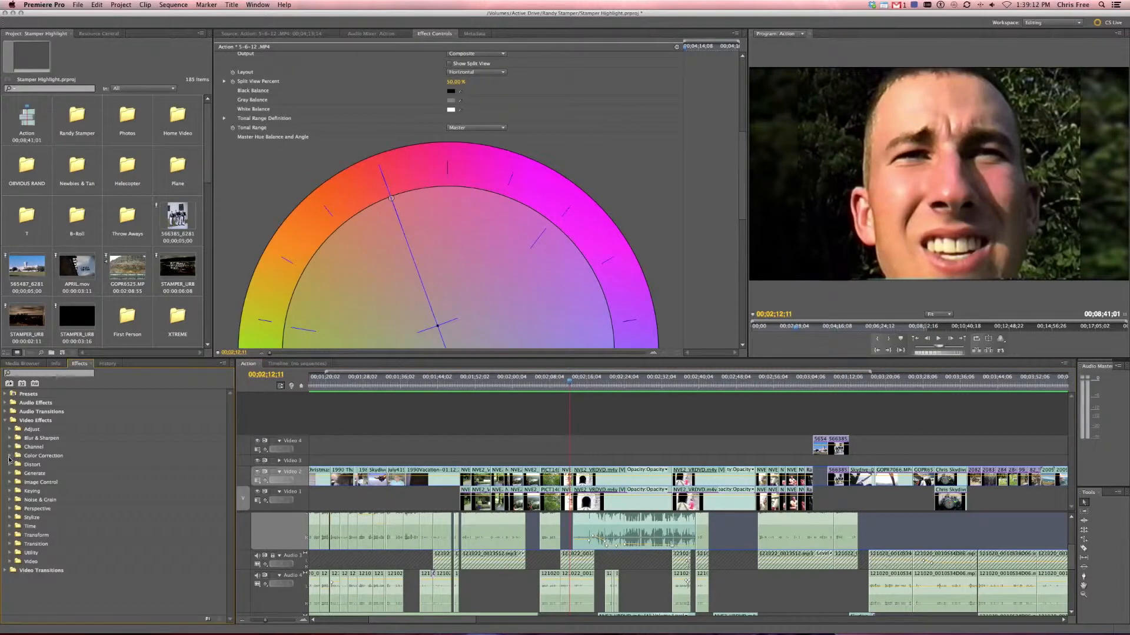
{"action": "left_click", "coordinate": [9, 457]}
{"action": "left_click_drag", "start_coordinate": [27, 588], "coordinate": [565, 476]}
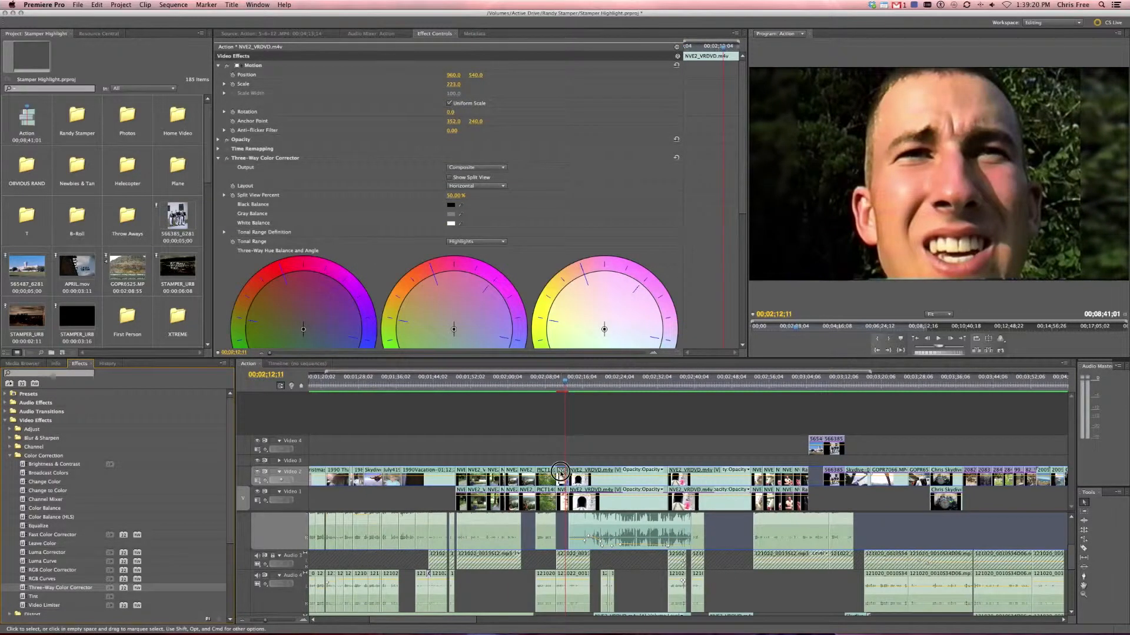
{"action": "double_click", "coordinate": [565, 477]}
{"action": "left_click", "coordinate": [447, 33]}
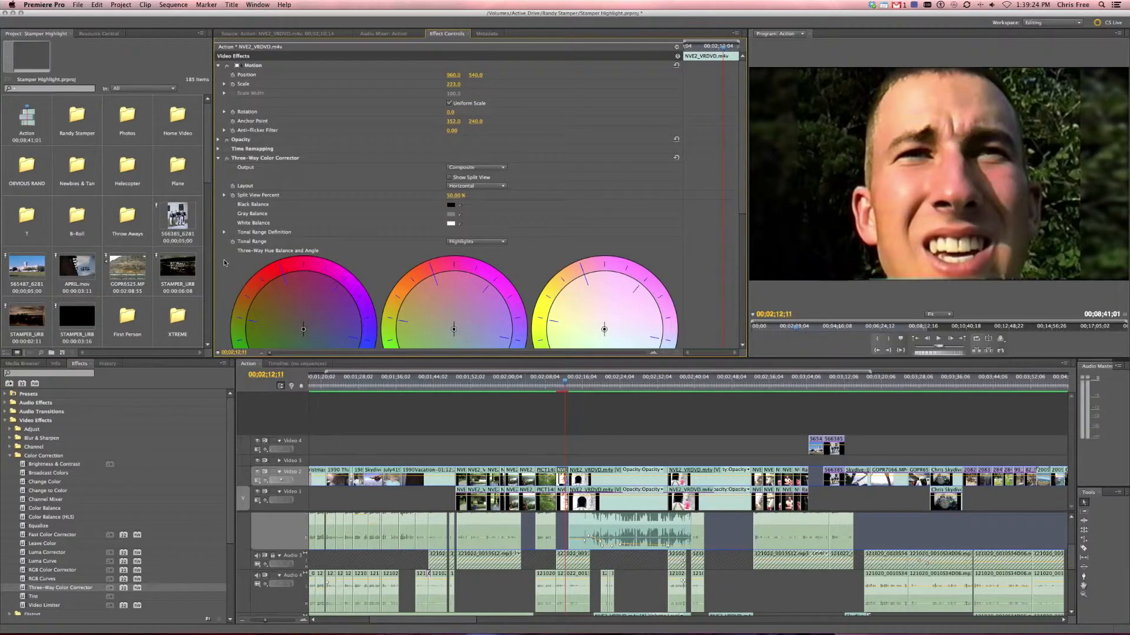
- Set the face clip's tonal range to Master and sample the black balance from the dark background beside the man
{"action": "scroll", "coordinate": [225, 261], "scroll_direction": "down", "scroll_amount": 3}
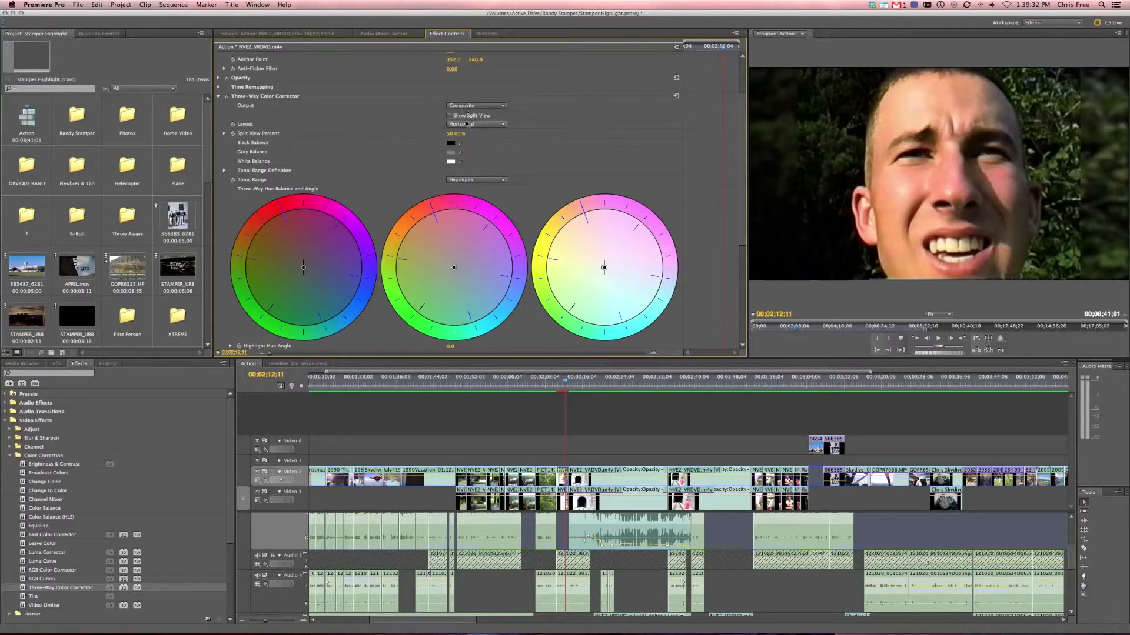
{"action": "left_click", "coordinate": [475, 179]}
{"action": "left_click", "coordinate": [464, 184]}
{"action": "left_click", "coordinate": [462, 141]}
{"action": "left_click", "coordinate": [795, 255]}
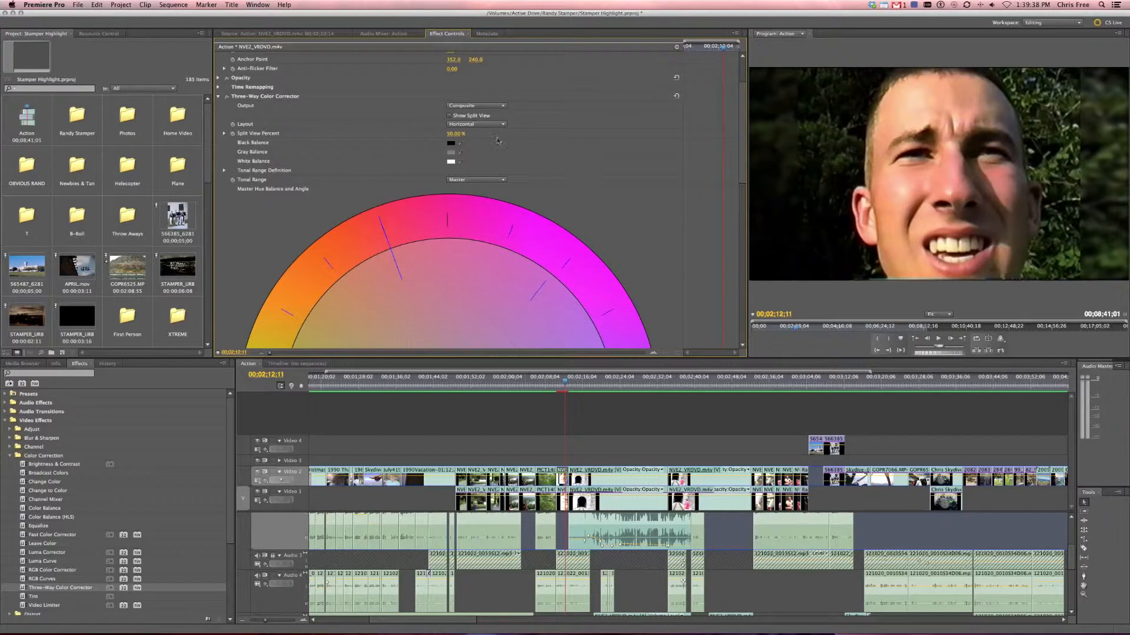
- Try sampling the white balance from the man's face and teeth, and reset the white balance color to FFFFFF
{"action": "left_click", "coordinate": [461, 161]}
{"action": "left_click", "coordinate": [931, 228]}
{"action": "left_click", "coordinate": [955, 244]}
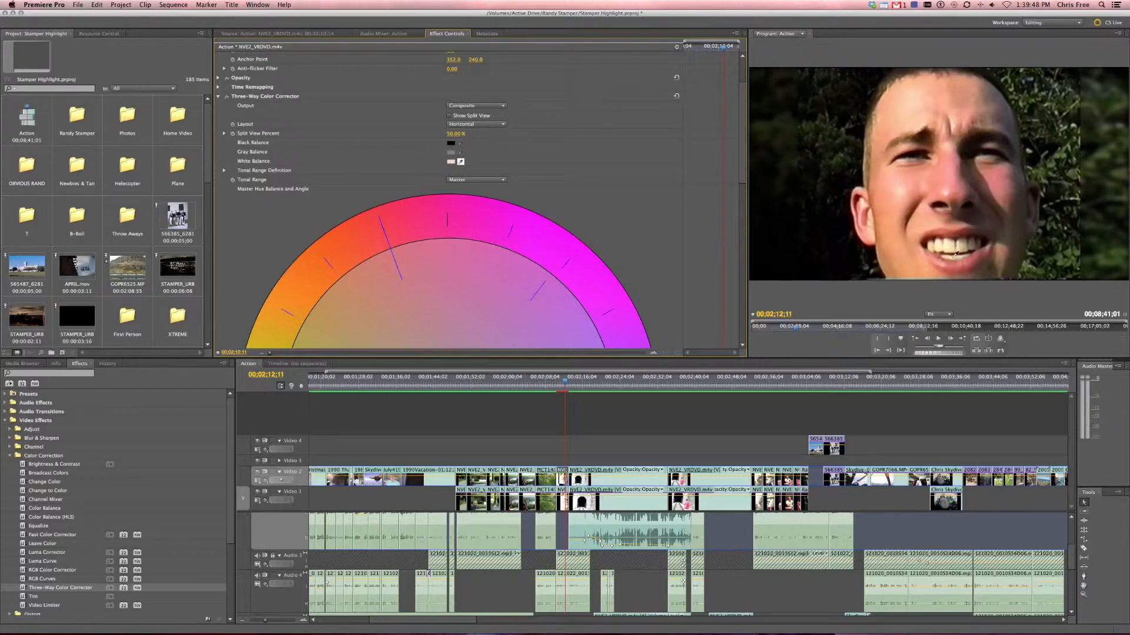
{"action": "left_click", "coordinate": [955, 254]}
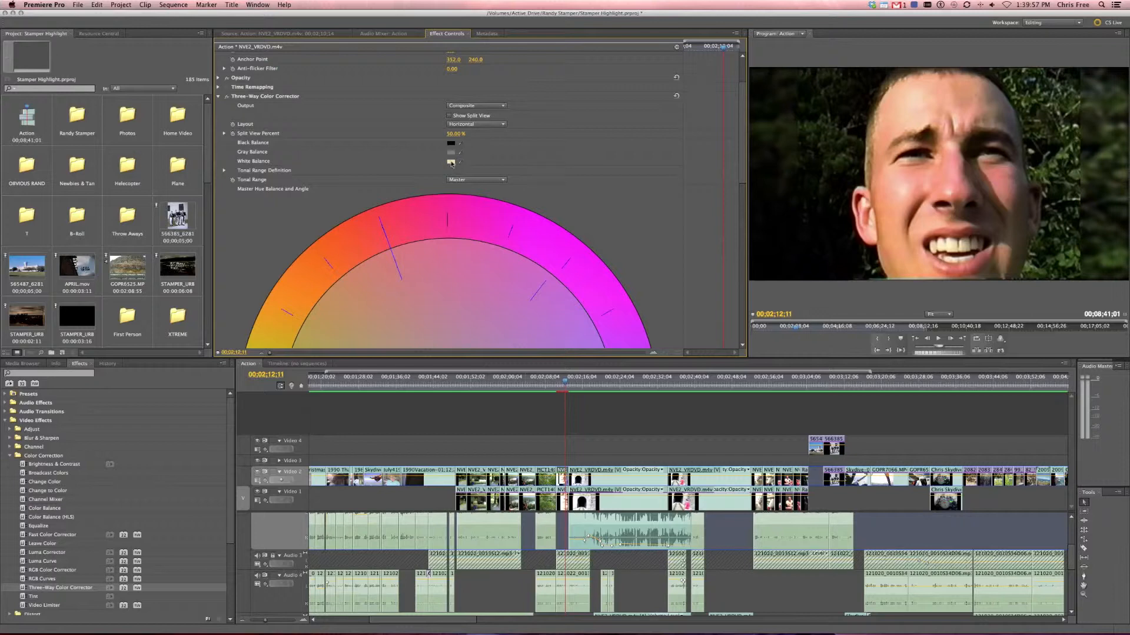
{"action": "left_click", "coordinate": [465, 163]}
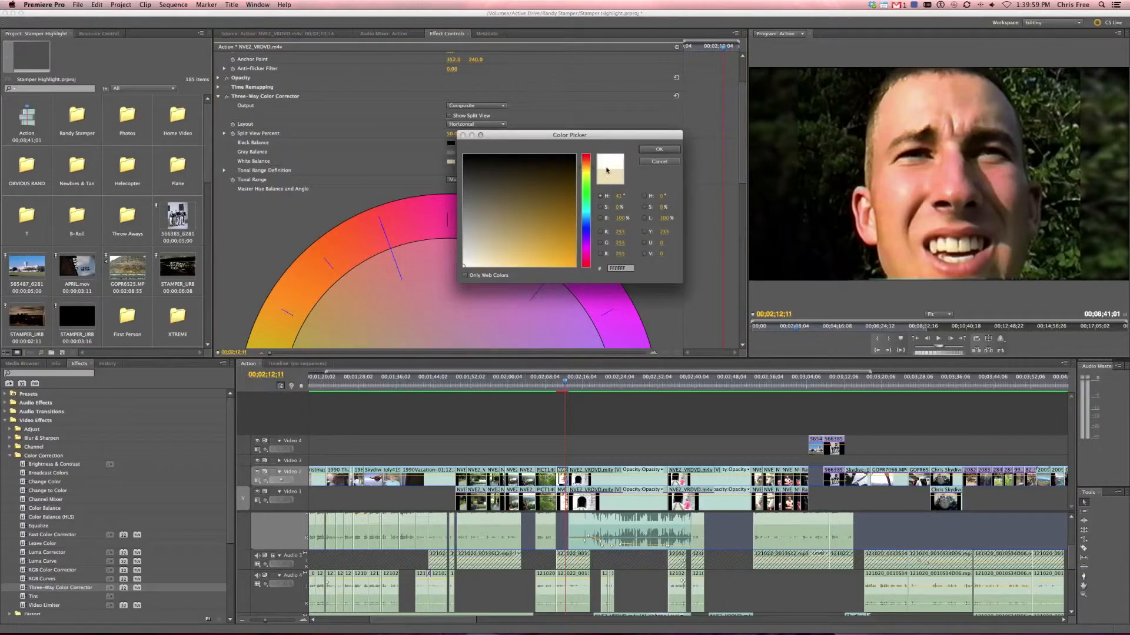
{"action": "left_click", "coordinate": [658, 149]}
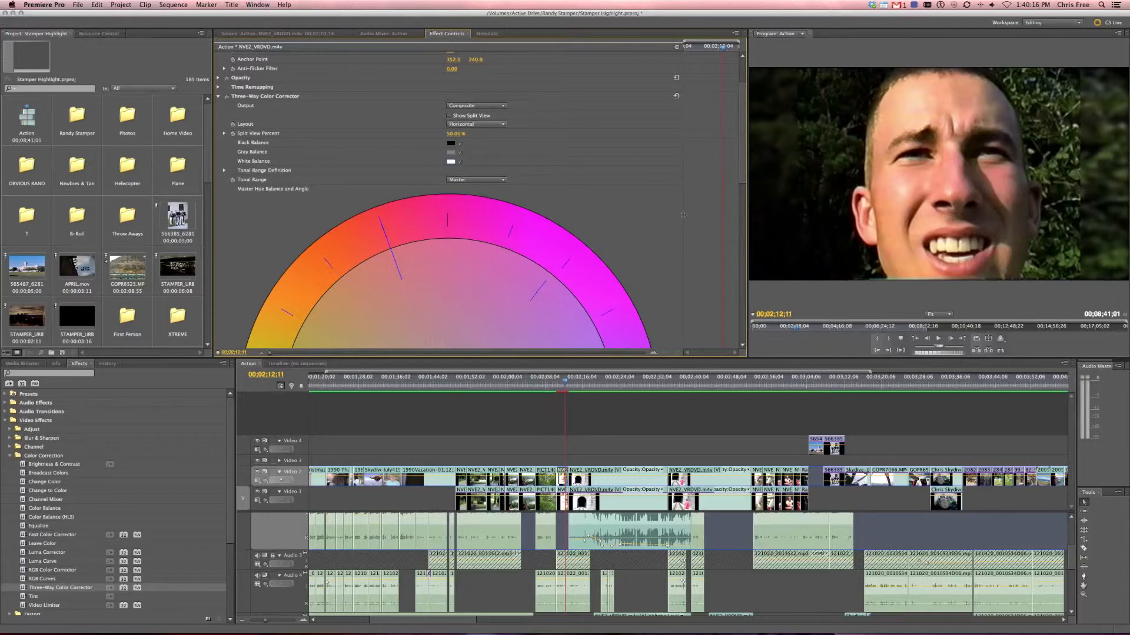
- Shift the face clip's master balance toward red, easing it back to about halfway from the wheel's center
{"action": "scroll", "coordinate": [684, 217], "scroll_direction": "down", "scroll_amount": 1}
{"action": "scroll", "coordinate": [684, 217], "scroll_direction": "down", "scroll_amount": 6}
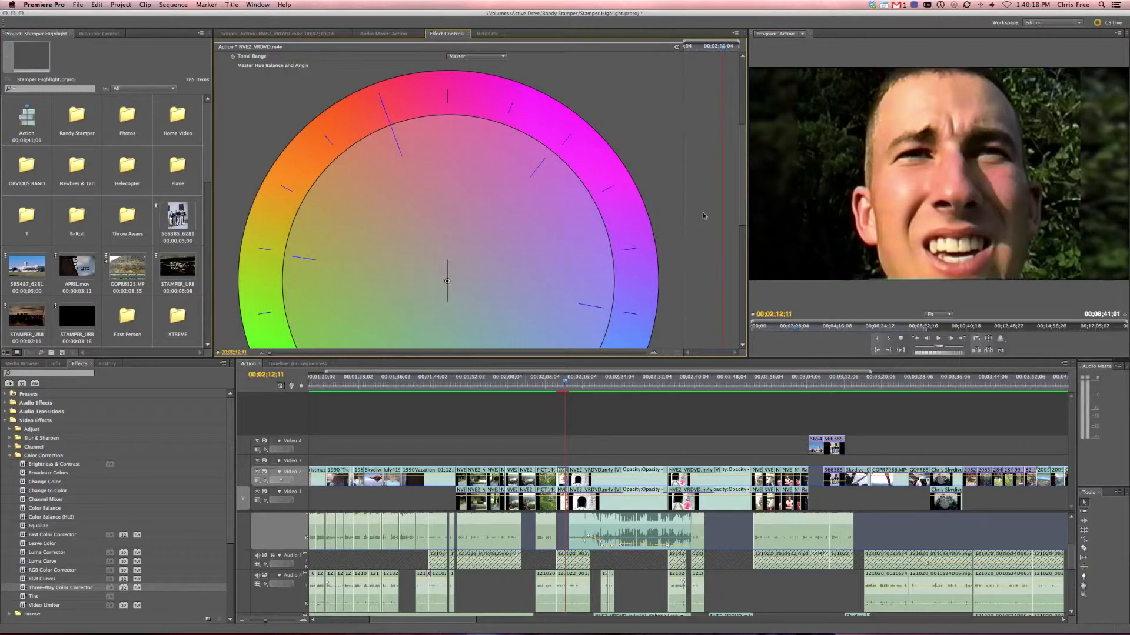
{"action": "left_click_drag", "start_coordinate": [447, 282], "coordinate": [391, 127]}
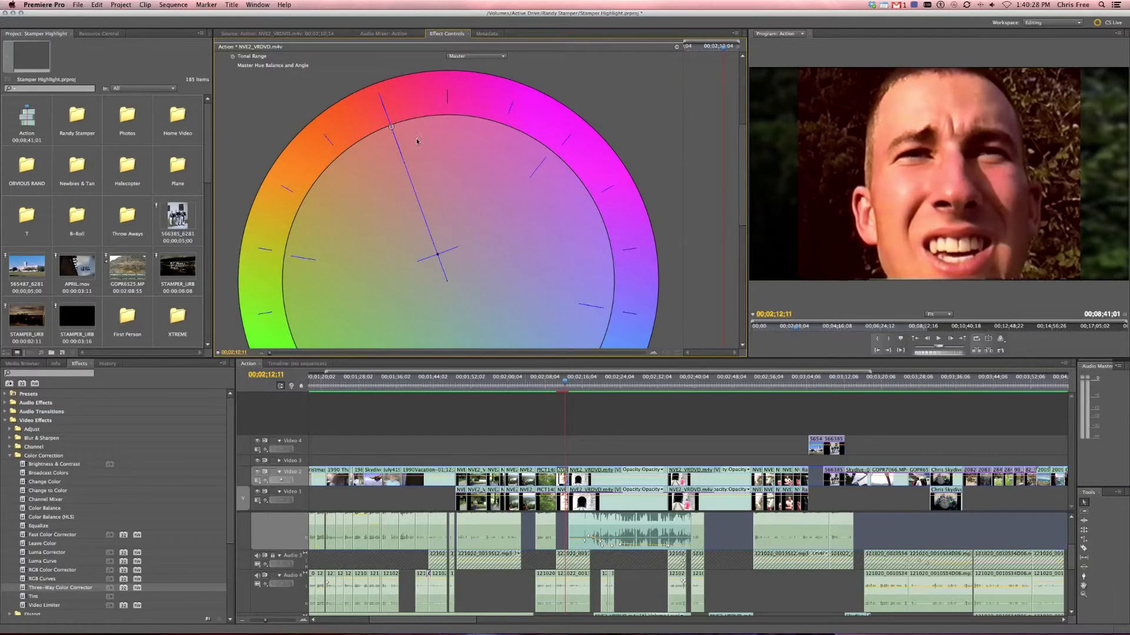
{"action": "left_click_drag", "start_coordinate": [390, 138], "coordinate": [418, 212]}
{"action": "mouse_move", "coordinate": [455, 268]}
{"action": "left_mouse_down"}
{"action": "mouse_move", "coordinate": [452, 243]}
{"action": "mouse_move", "coordinate": [453, 270]}
{"action": "left_mouse_up"}
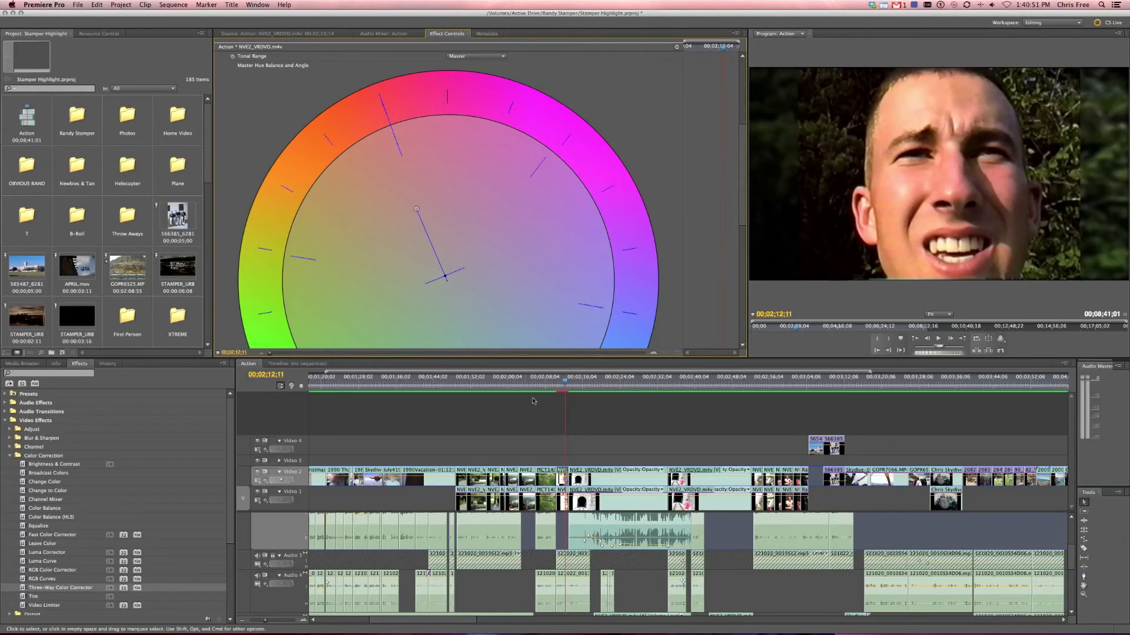